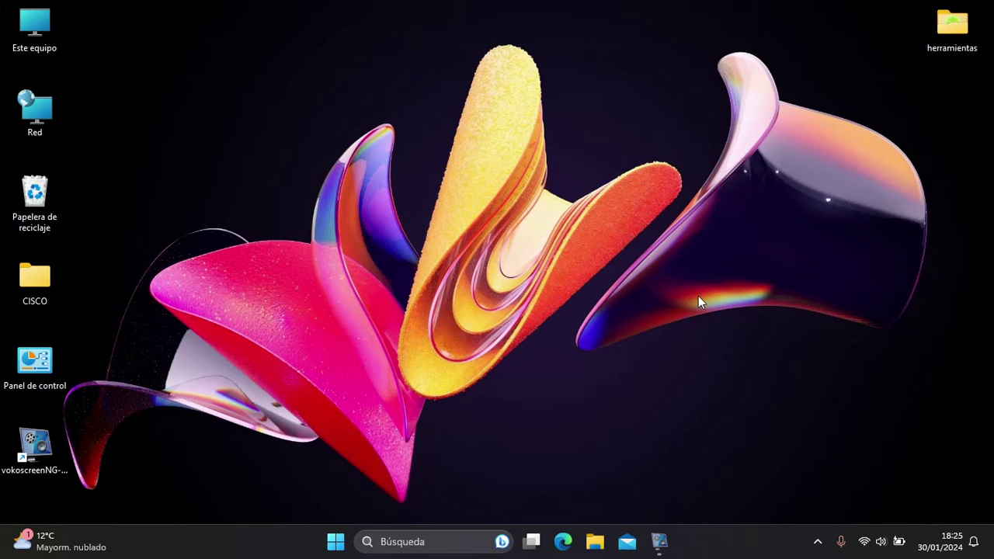
- Search Windows for "escaner" and open the file location of Fax y Escáner de Windows
{"action": "left_click", "coordinate": [431, 543]}
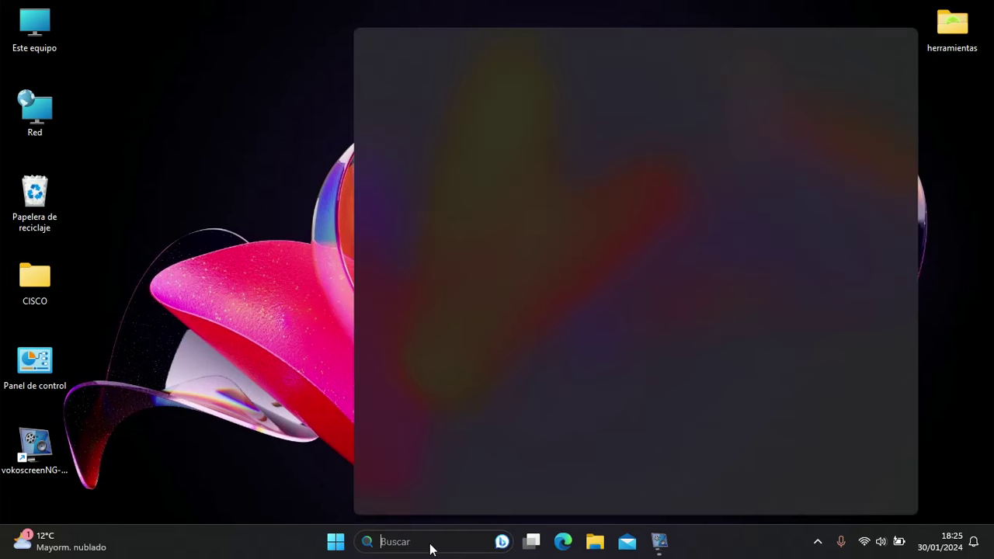
{"action": "type", "text": "escan"}
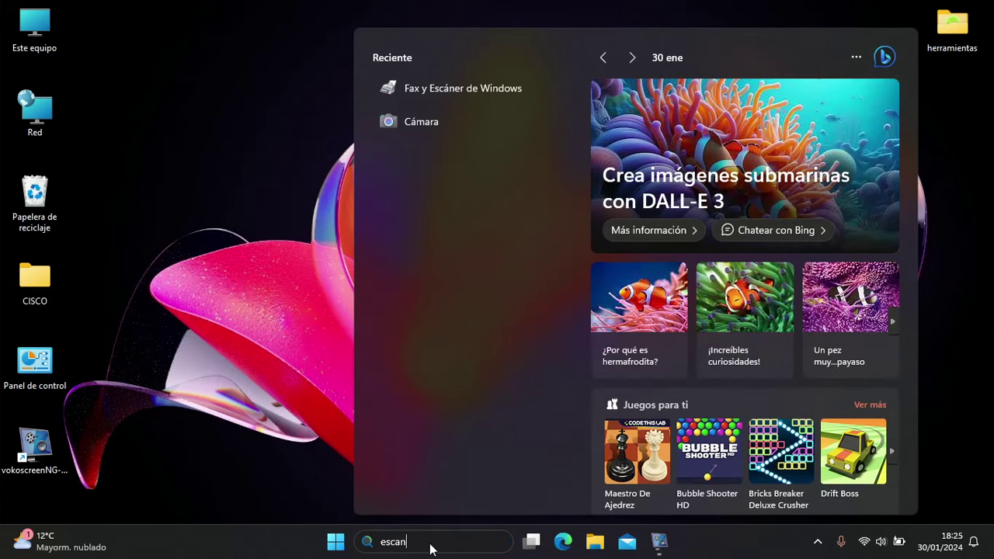
{"action": "type", "text": "er"}
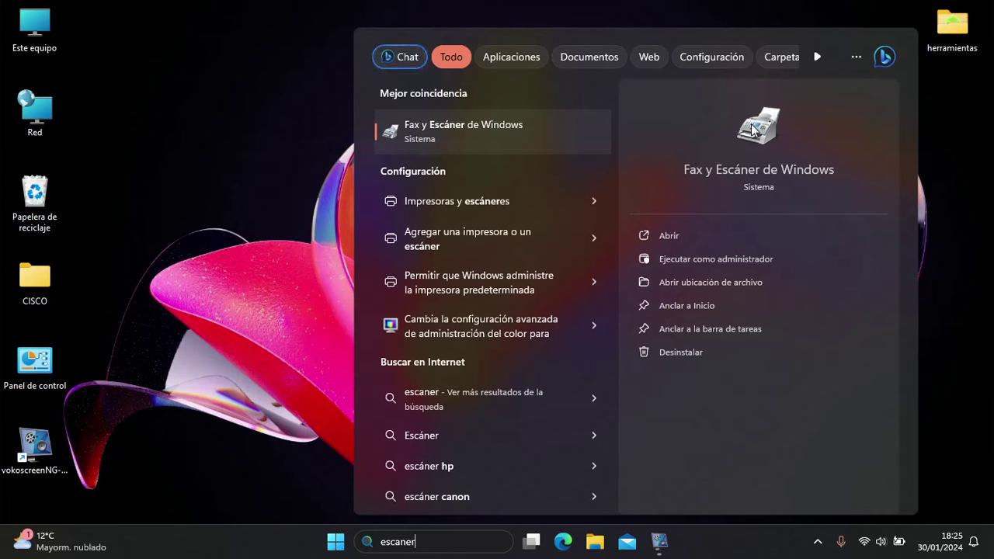
{"action": "left_click", "coordinate": [730, 282]}
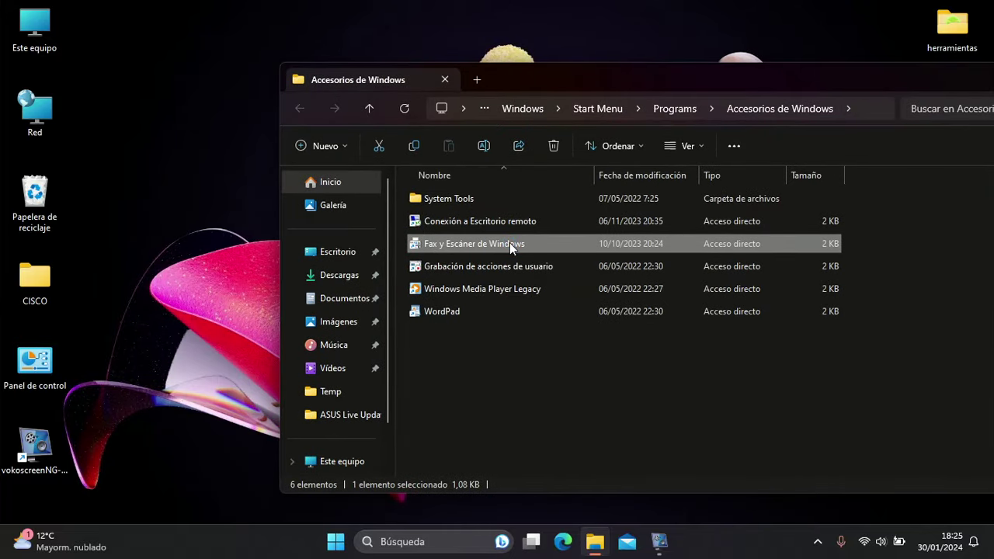
- Copy the Fax y Escáner de Windows entry to the desktop as a shortcut and close the Accesorios de Windows folder
{"action": "right_click", "coordinate": [509, 242]}
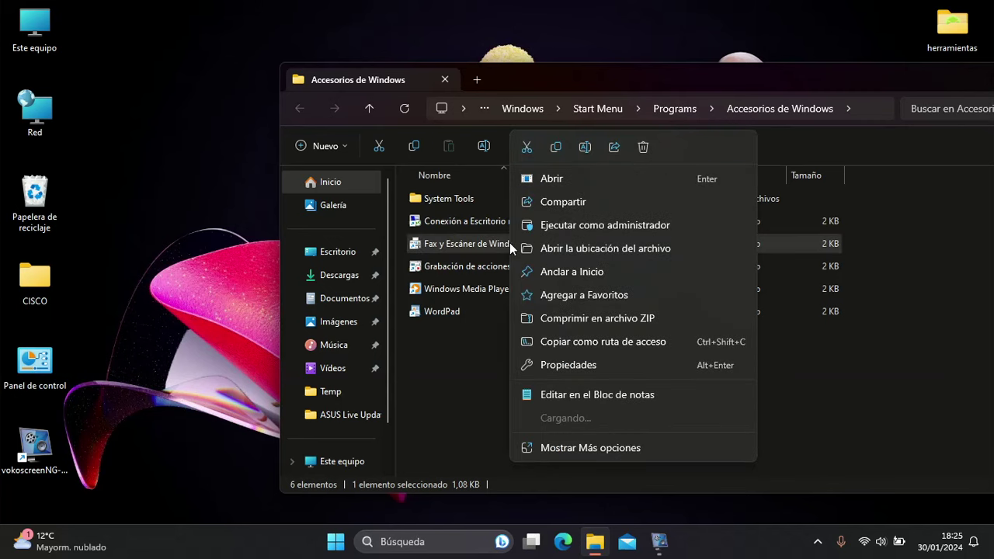
{"action": "left_click", "coordinate": [556, 147]}
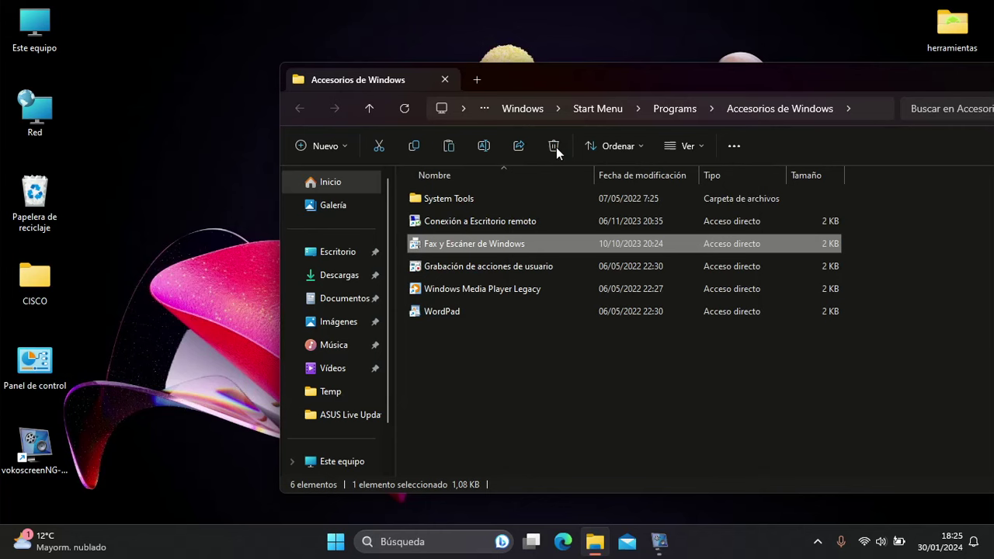
{"action": "left_click", "coordinate": [213, 105]}
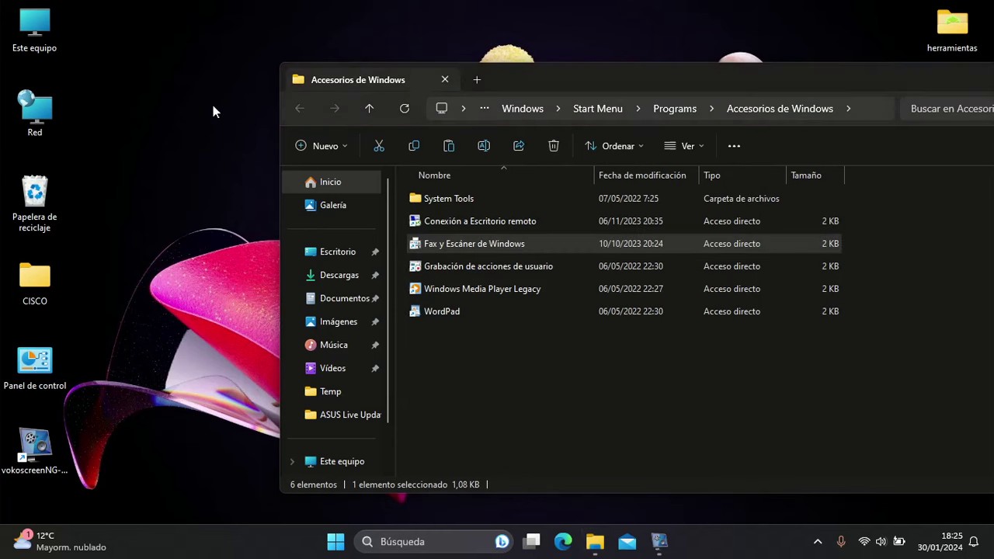
{"action": "right_click", "coordinate": [212, 104]}
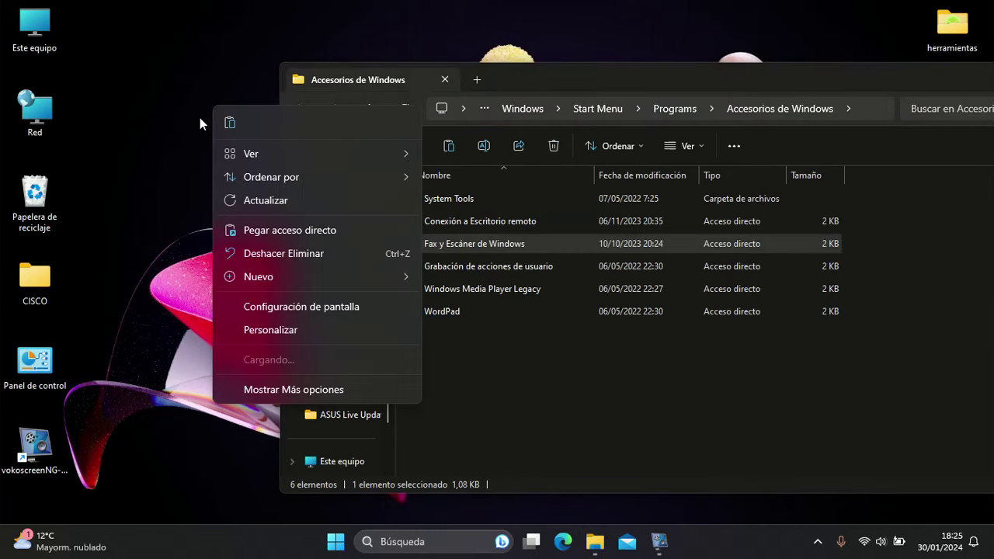
{"action": "left_click", "coordinate": [241, 230]}
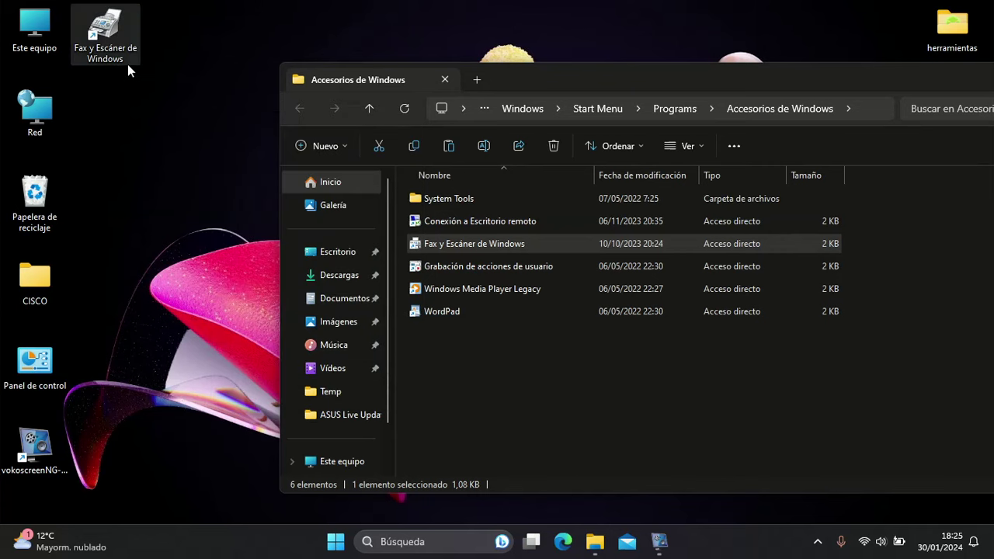
{"action": "left_click_drag", "start_coordinate": [921, 78], "coordinate": [777, 73]}
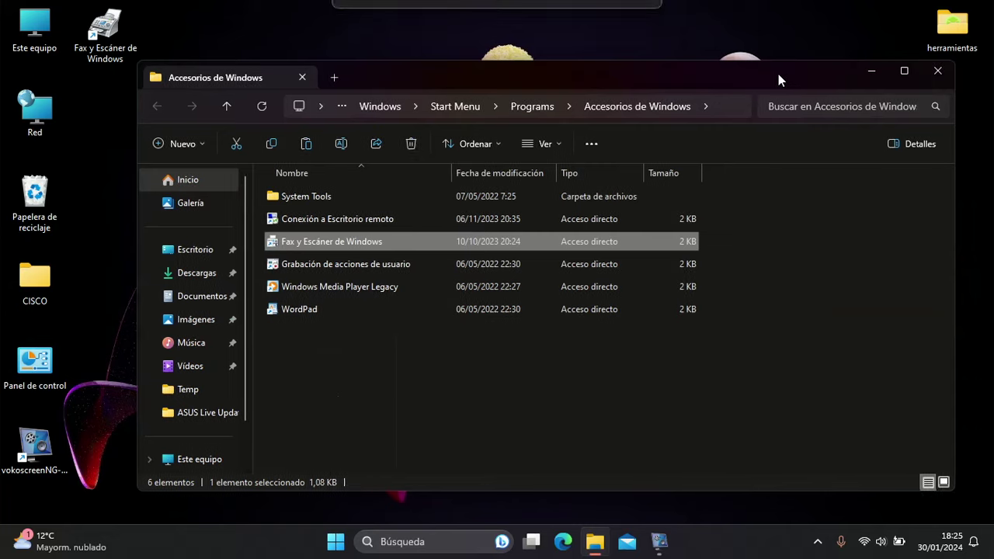
{"action": "left_click", "coordinate": [936, 73]}
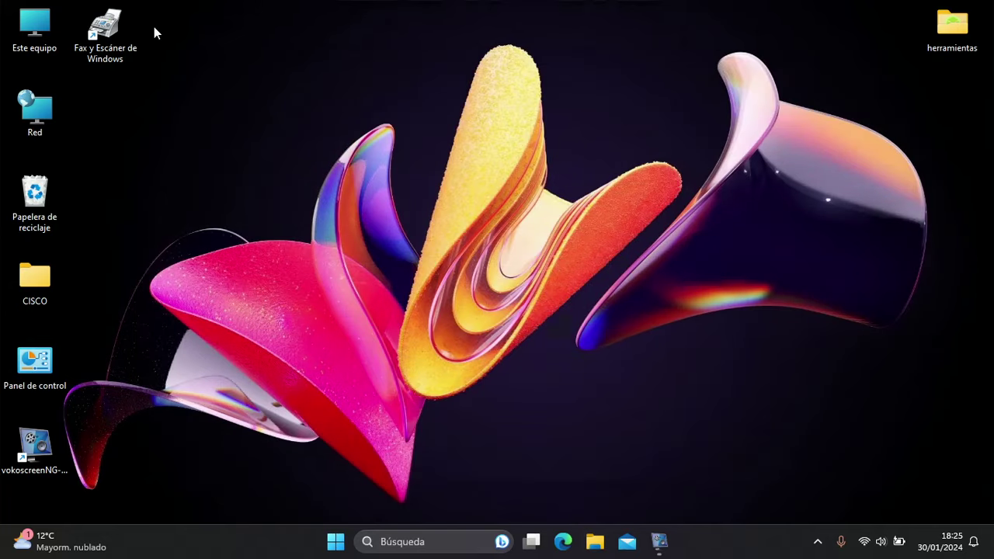
- Search Windows for "escaner", open Fax y Escáner de Windows and start a new scan
{"action": "left_click", "coordinate": [393, 541]}
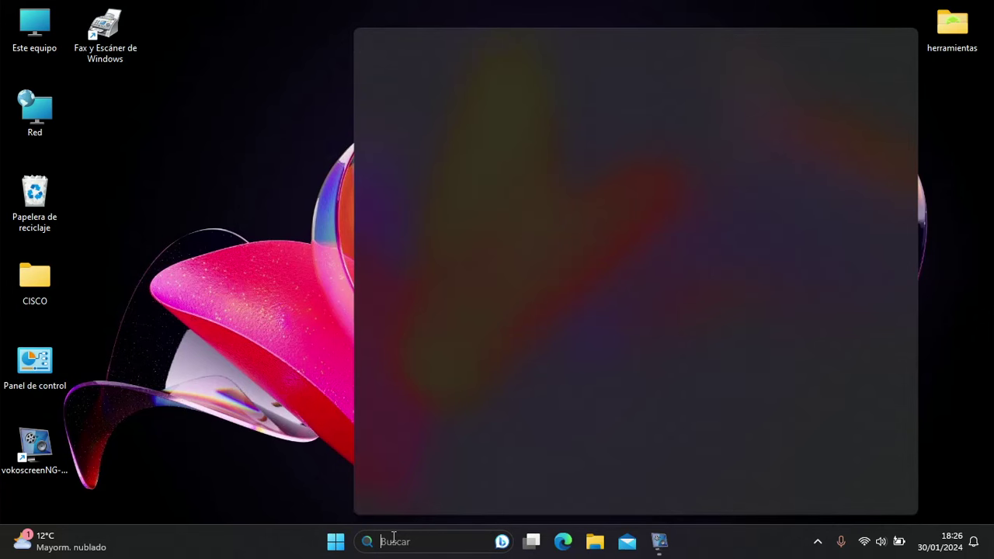
{"action": "type", "text": "escaner"}
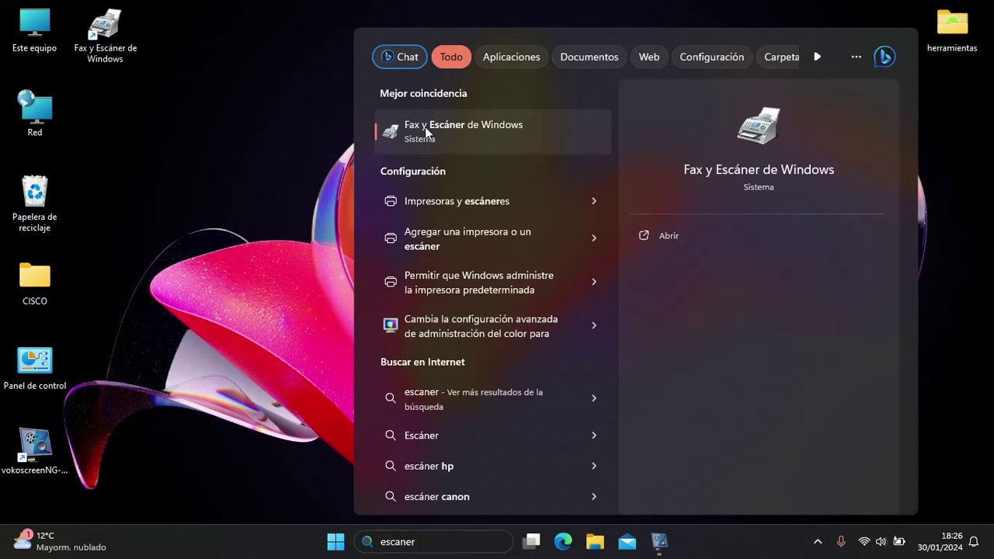
{"action": "left_click", "coordinate": [425, 128]}
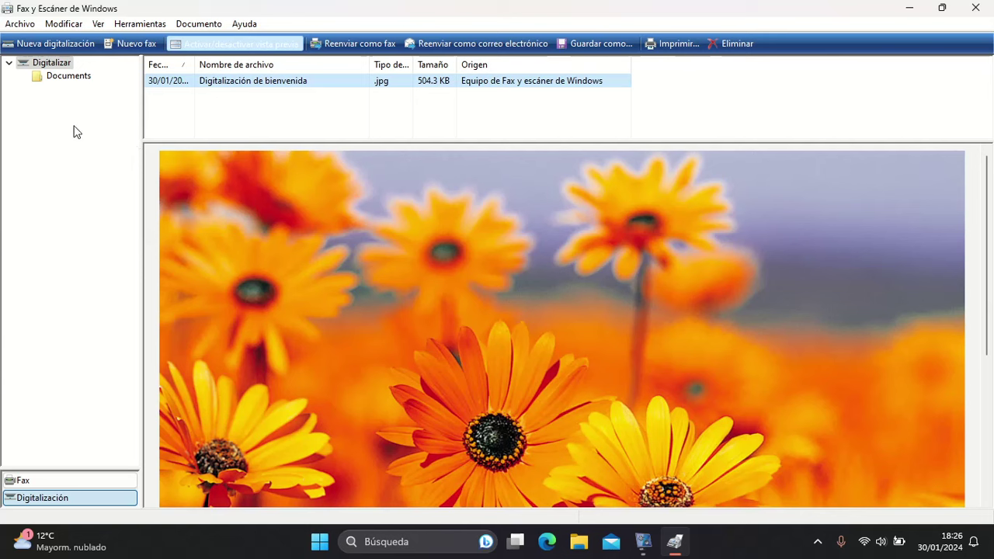
{"action": "left_click", "coordinate": [66, 48]}
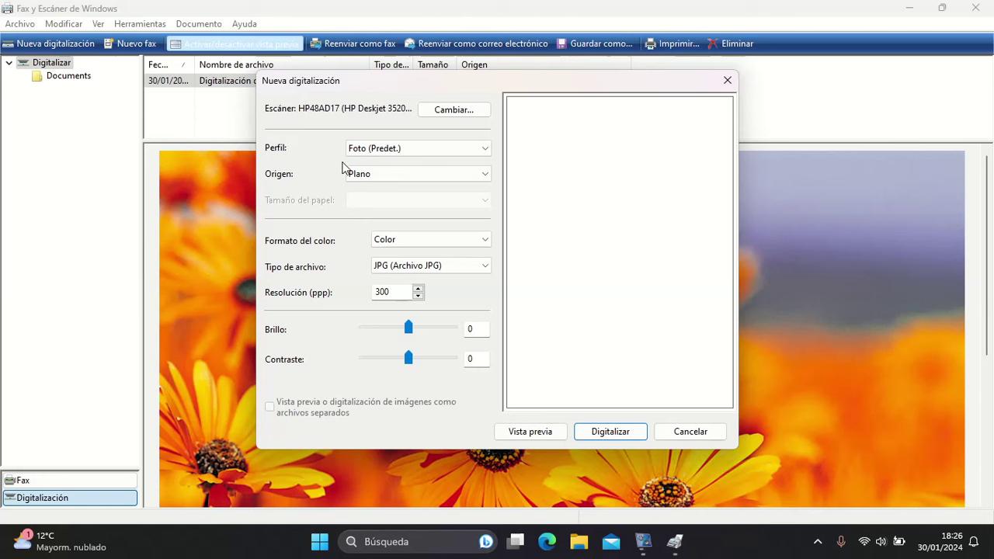
- Choose the Foto (Predet.) profile for the scan and set the file type to TIF after trying PNG
{"action": "left_click", "coordinate": [475, 146]}
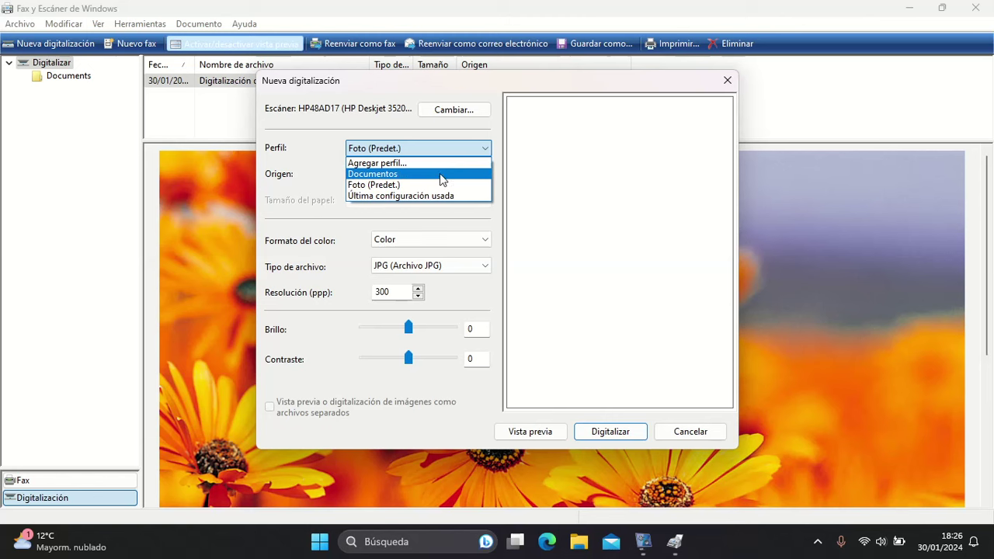
{"action": "left_click", "coordinate": [415, 185]}
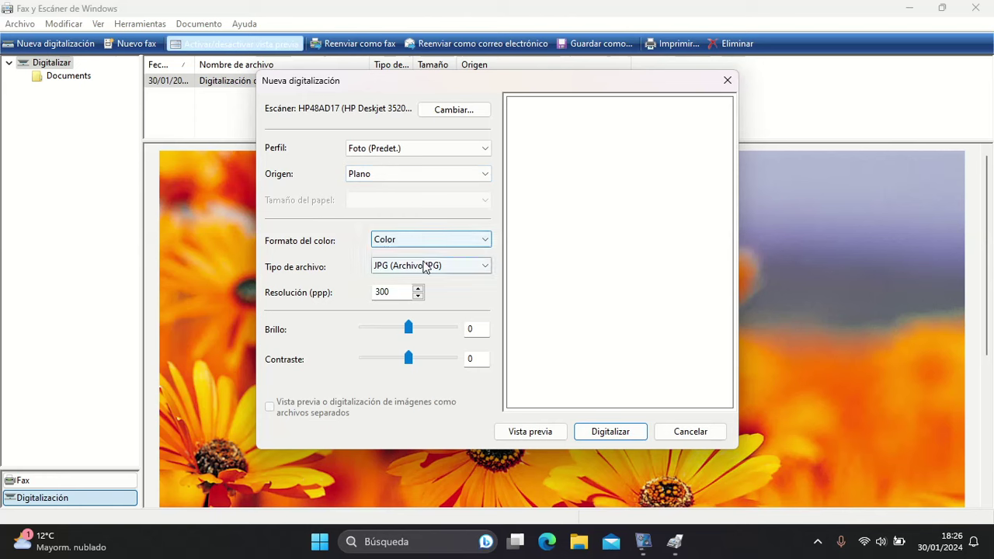
{"action": "left_click", "coordinate": [482, 268]}
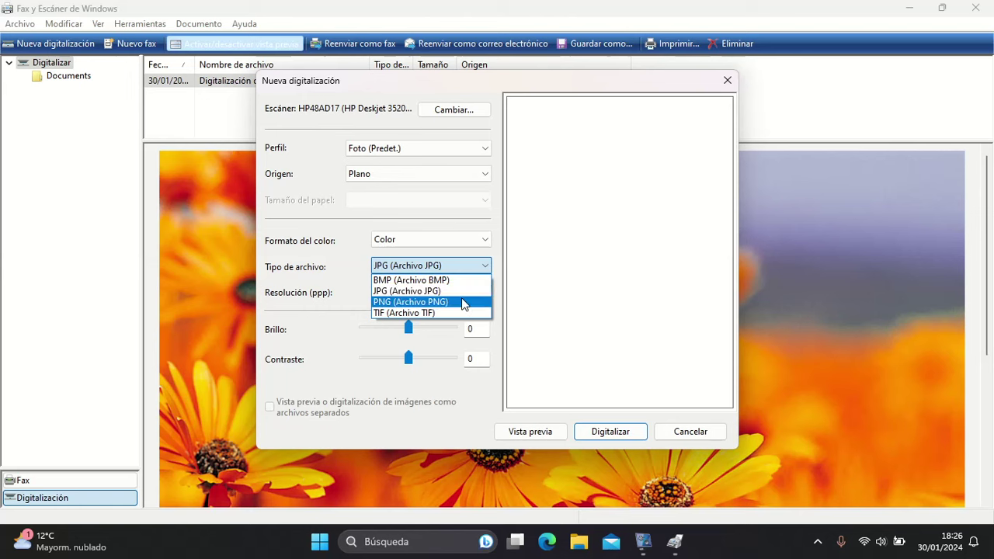
{"action": "left_click", "coordinate": [462, 300]}
{"action": "left_click", "coordinate": [482, 267]}
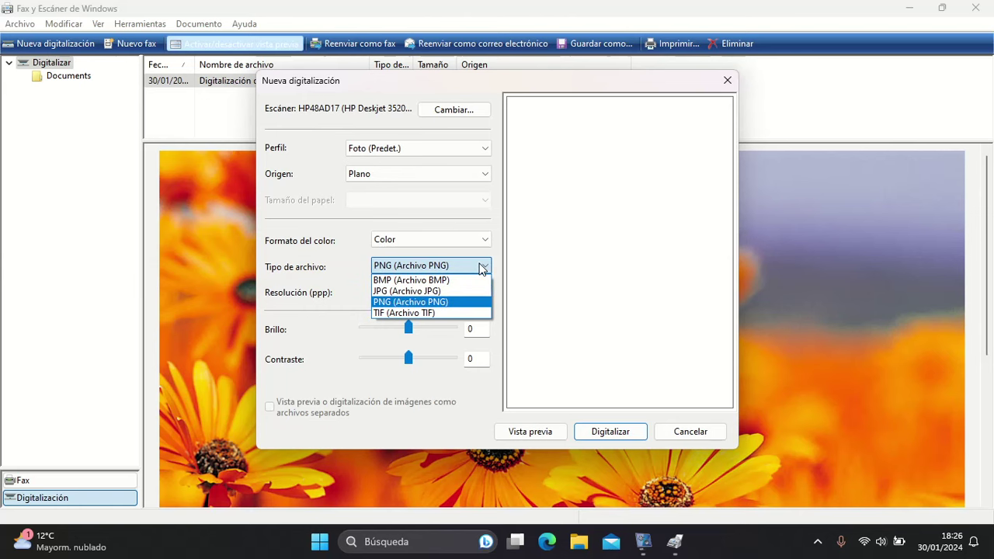
{"action": "left_click", "coordinate": [432, 311]}
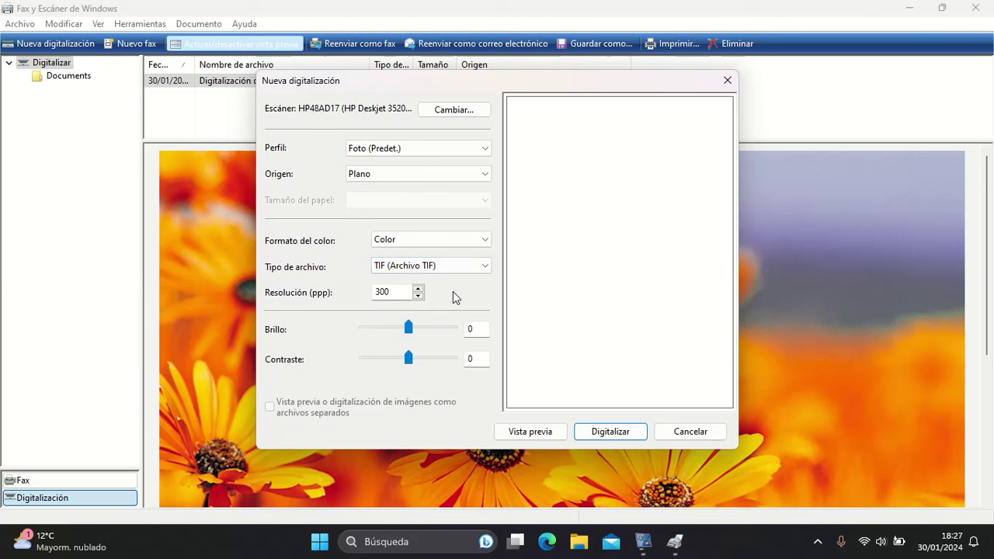
- Set the scan resolution to 600 ppp
{"action": "left_click", "coordinate": [379, 293]}
{"action": "key", "text": "Delete"}
{"action": "key", "text": "Delete"}
{"action": "key", "text": "BackSpace"}
{"action": "type", "text": "600"}
- Switch the scan profile to Documentos and keep JPG as the file type
{"action": "left_click", "coordinate": [479, 153]}
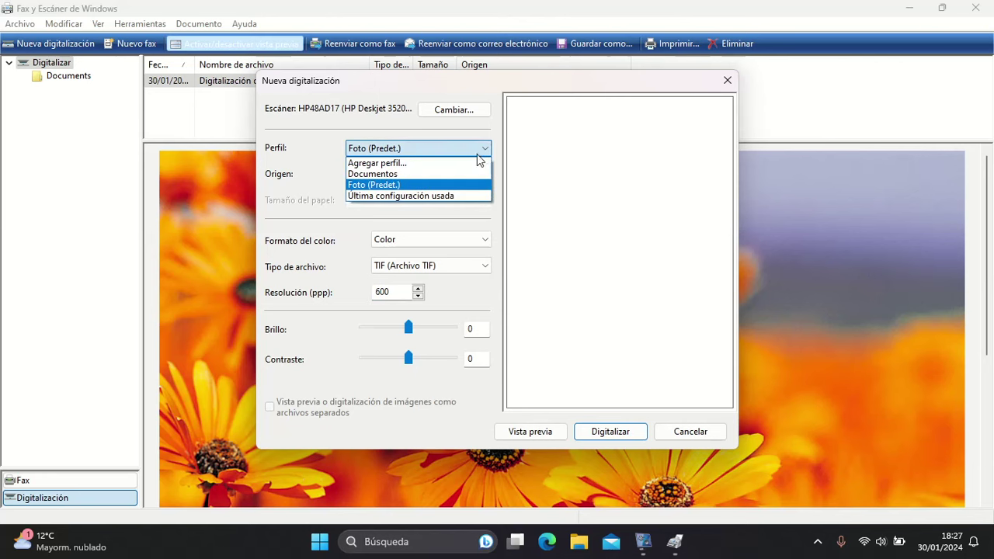
{"action": "left_click", "coordinate": [441, 174]}
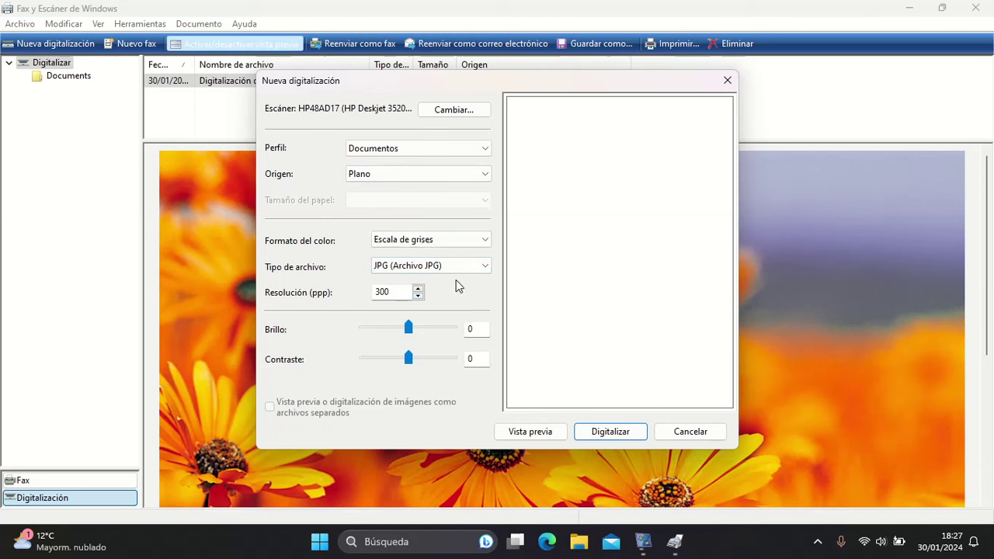
{"action": "left_click", "coordinate": [484, 268]}
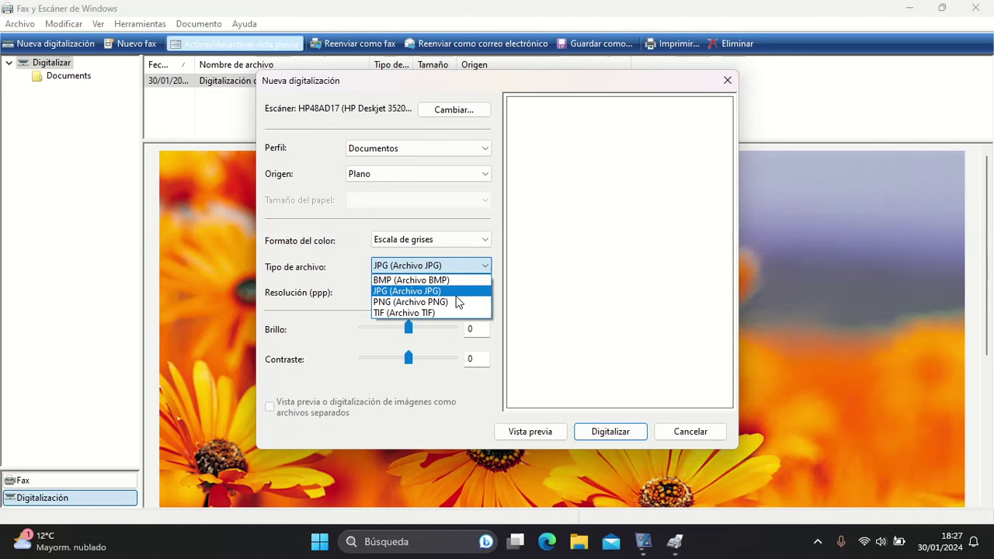
{"action": "left_click", "coordinate": [449, 224]}
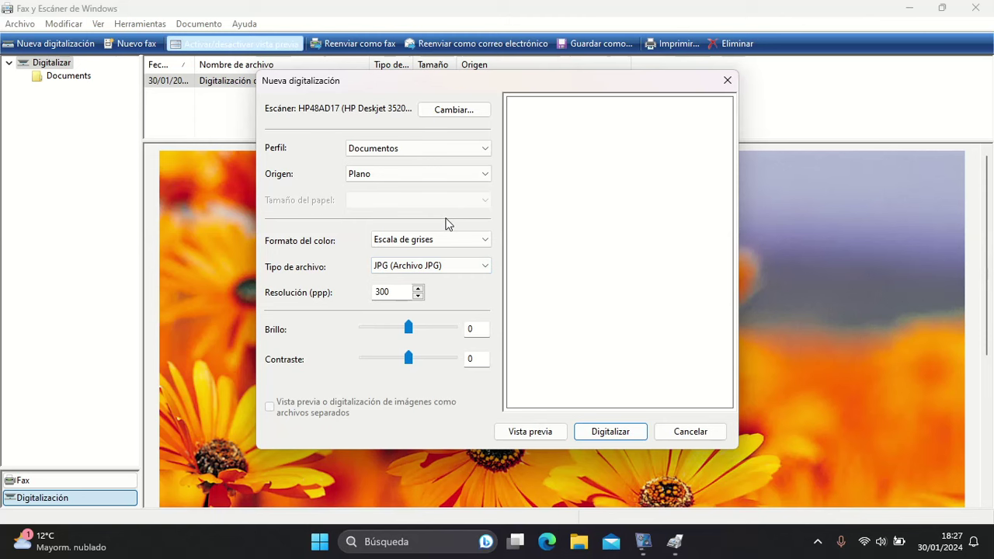
- Preview the page, shrink the scan area to just the handwritten note, and scan it
{"action": "left_click", "coordinate": [525, 432]}
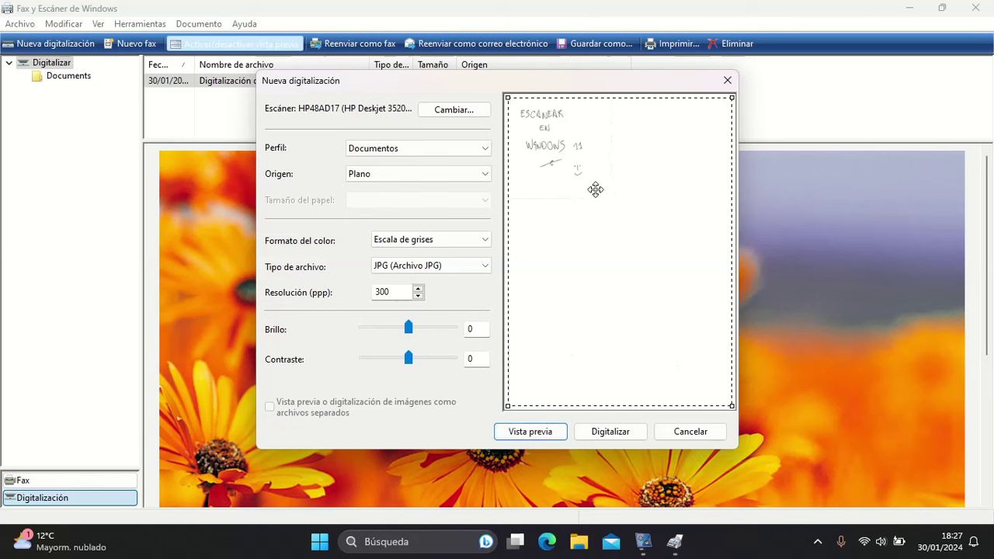
{"action": "left_click", "coordinate": [729, 405]}
{"action": "left_click_drag", "start_coordinate": [729, 405], "coordinate": [600, 184]}
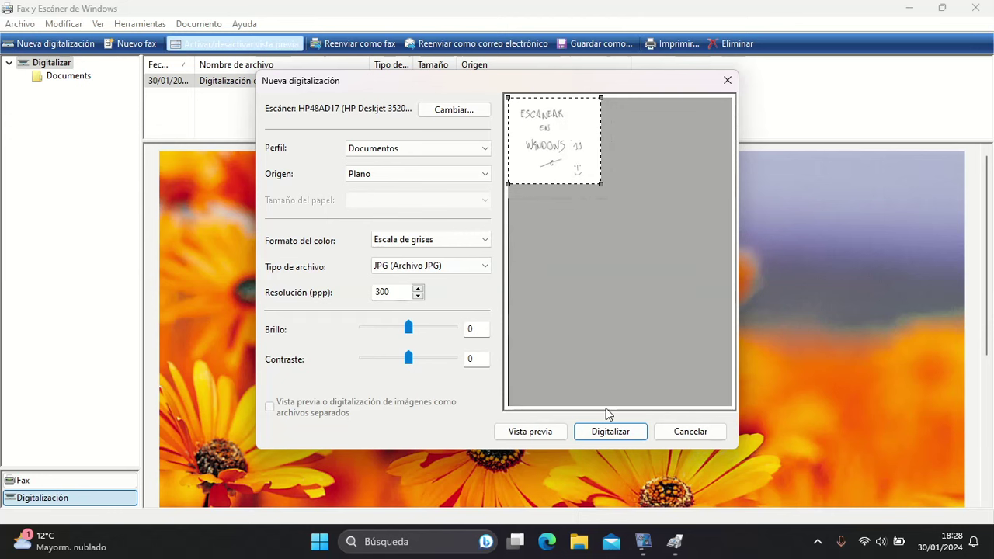
{"action": "left_click", "coordinate": [611, 435]}
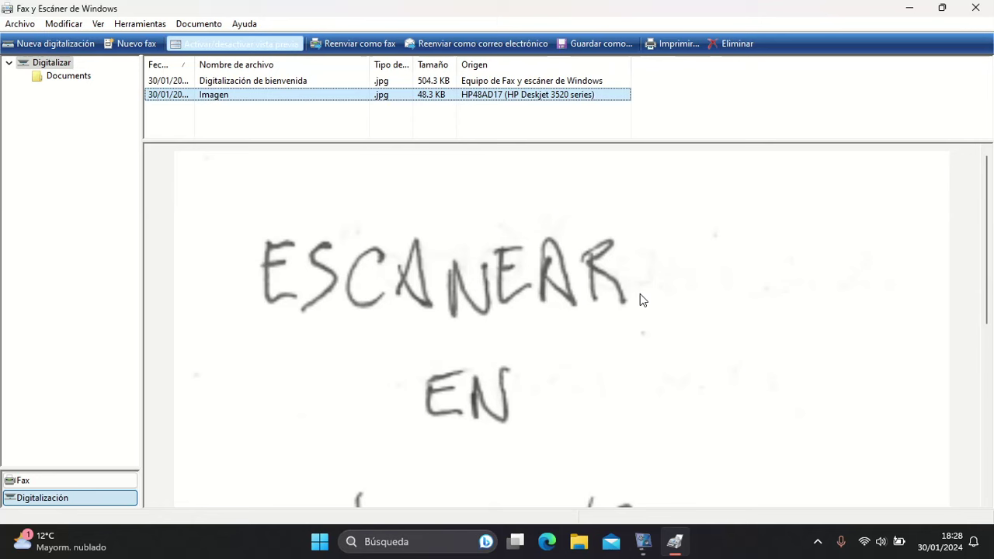
- In File Explorer, go to Documentos > Documentos digitalizados and open the scanned file Imagen
{"action": "left_click", "coordinate": [576, 542]}
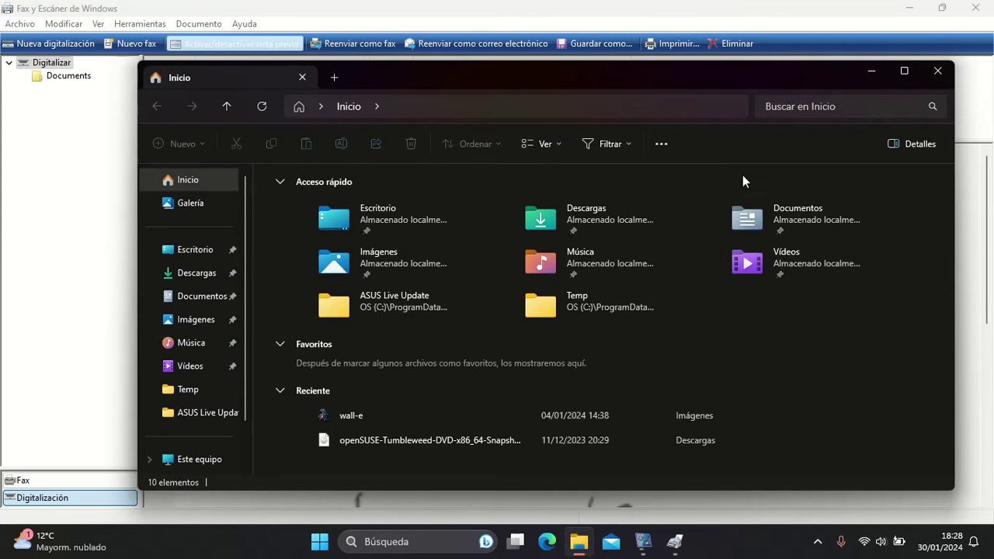
{"action": "double_click", "coordinate": [749, 220]}
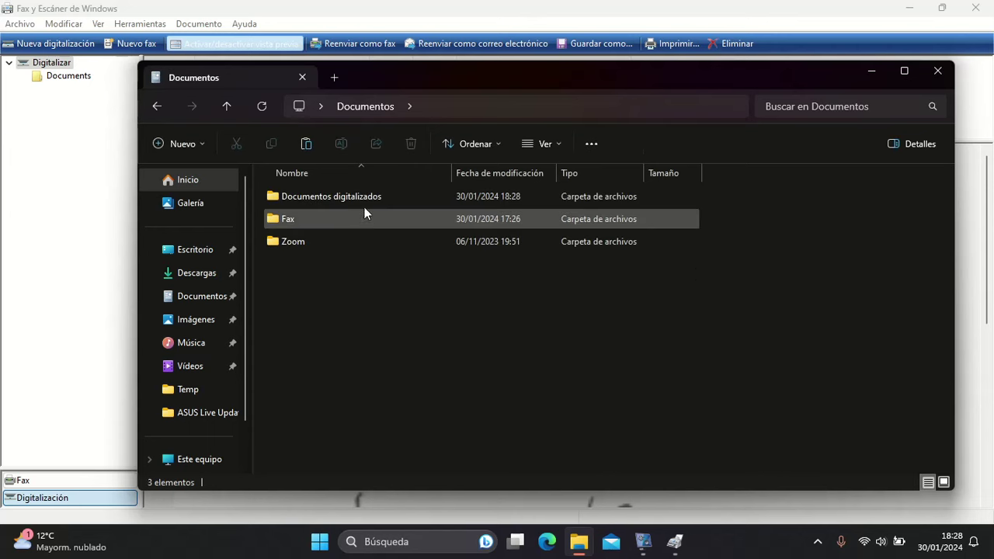
{"action": "double_click", "coordinate": [375, 196]}
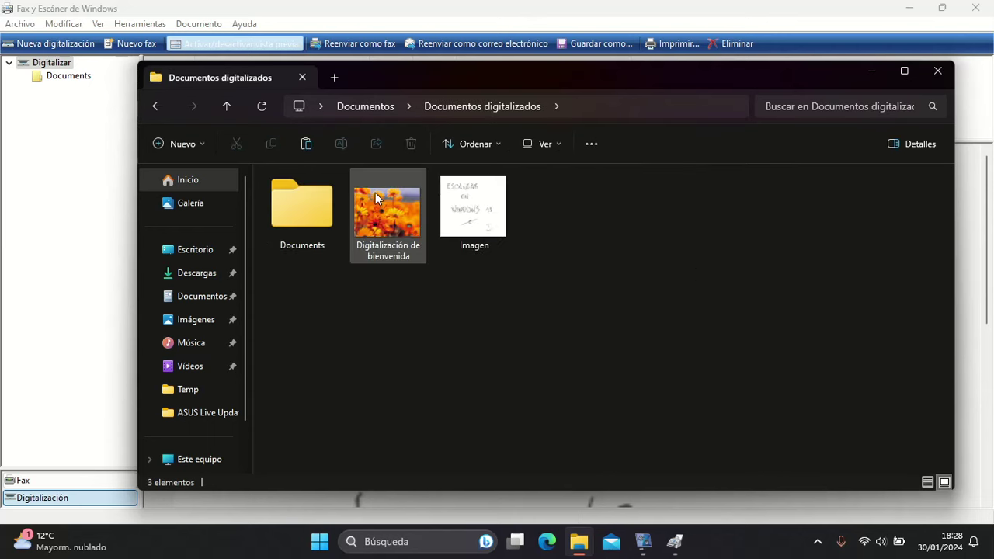
{"action": "left_click", "coordinate": [471, 227]}
{"action": "double_click", "coordinate": [471, 227]}
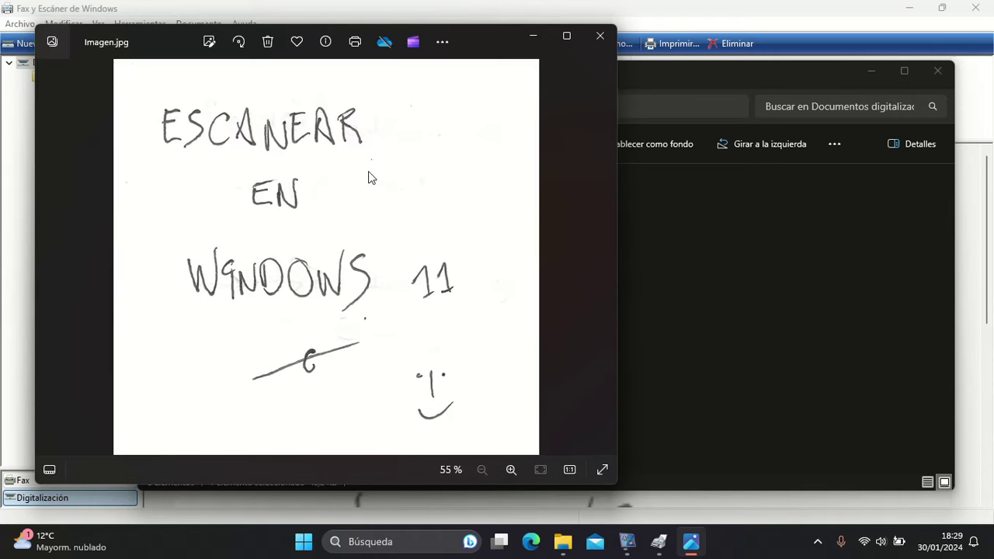
- Examine the scanned handwriting up close in Imagen.jpg and close the image
{"action": "scroll", "coordinate": [369, 178], "scroll_direction": "up", "scroll_amount": 5}
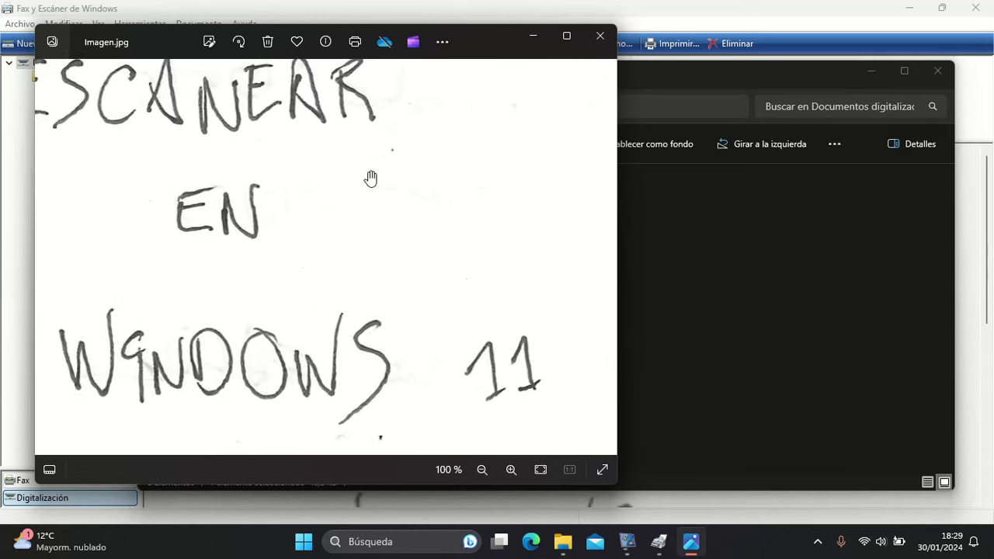
{"action": "scroll", "coordinate": [371, 179], "scroll_direction": "up", "scroll_amount": 1}
{"action": "left_click_drag", "start_coordinate": [139, 147], "coordinate": [269, 274]}
{"action": "scroll", "coordinate": [280, 326], "scroll_direction": "down", "scroll_amount": 3}
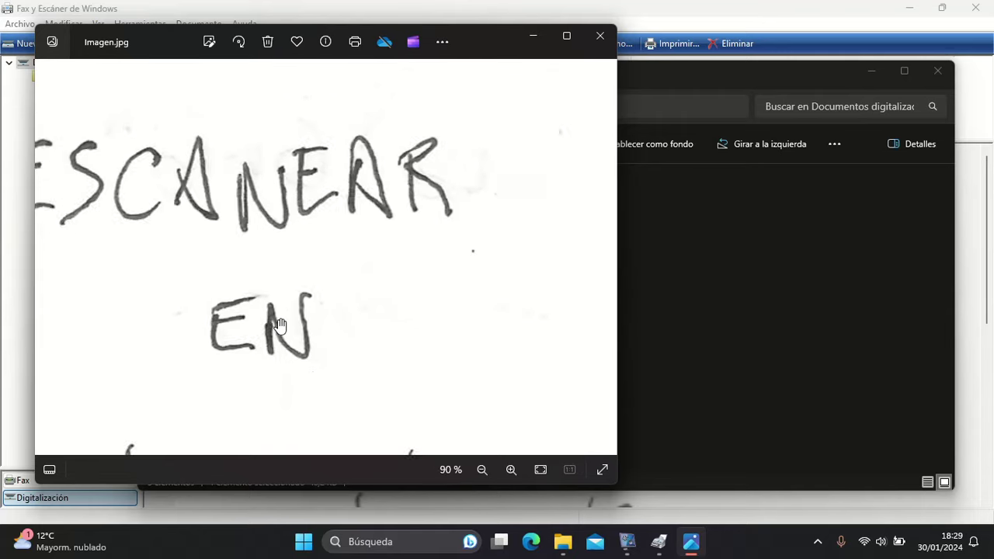
{"action": "scroll", "coordinate": [280, 326], "scroll_direction": "down", "scroll_amount": 1}
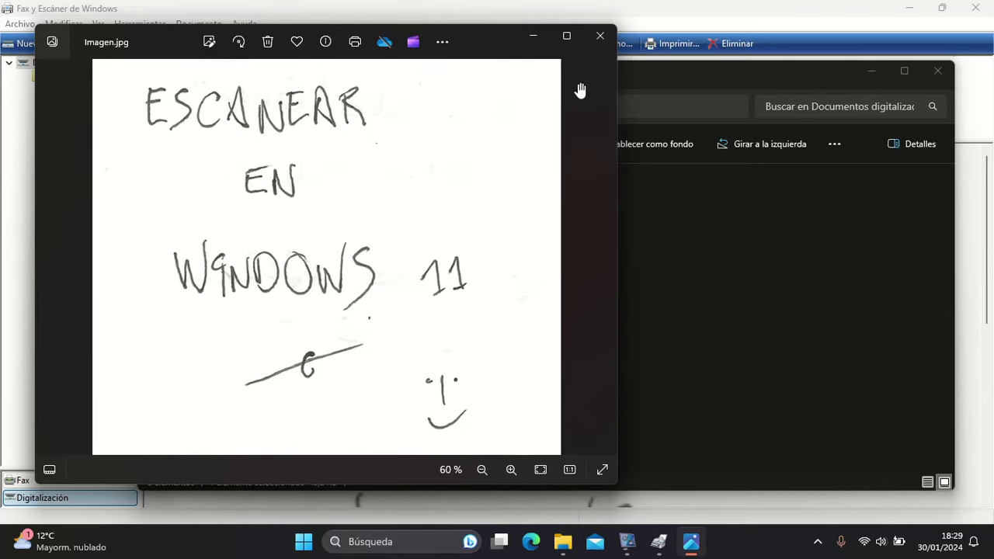
{"action": "left_click", "coordinate": [598, 43]}
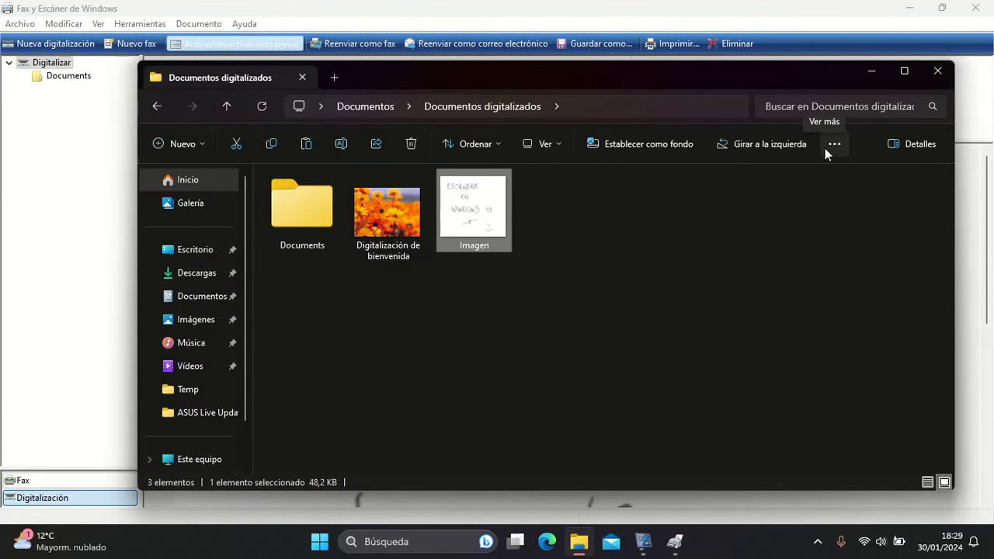
- Close File Explorer, review the file types offered for a new scan, cancel it, and close Fax y Escáner de Windows
{"action": "left_click", "coordinate": [937, 71]}
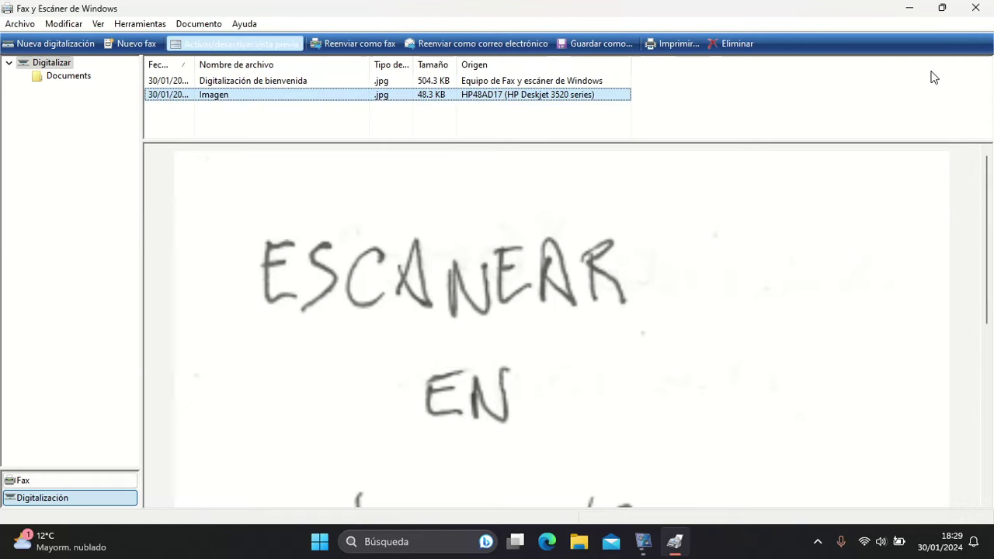
{"action": "left_click", "coordinate": [61, 67]}
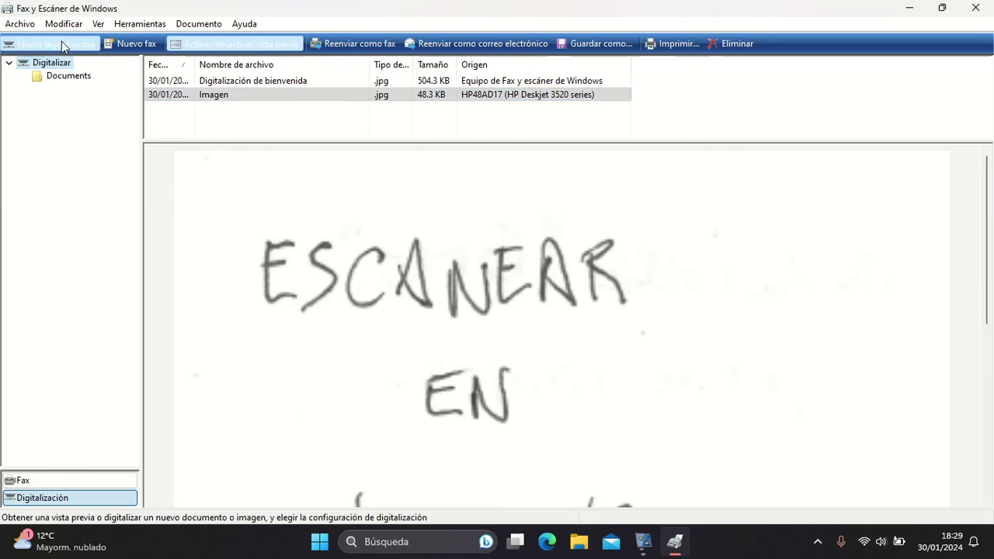
{"action": "left_click", "coordinate": [61, 42]}
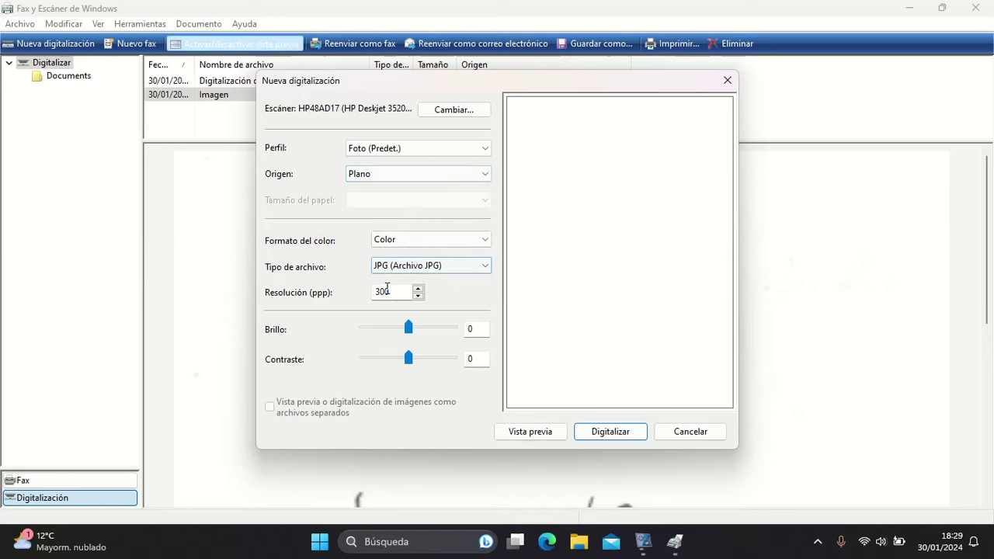
{"action": "left_click", "coordinate": [458, 268]}
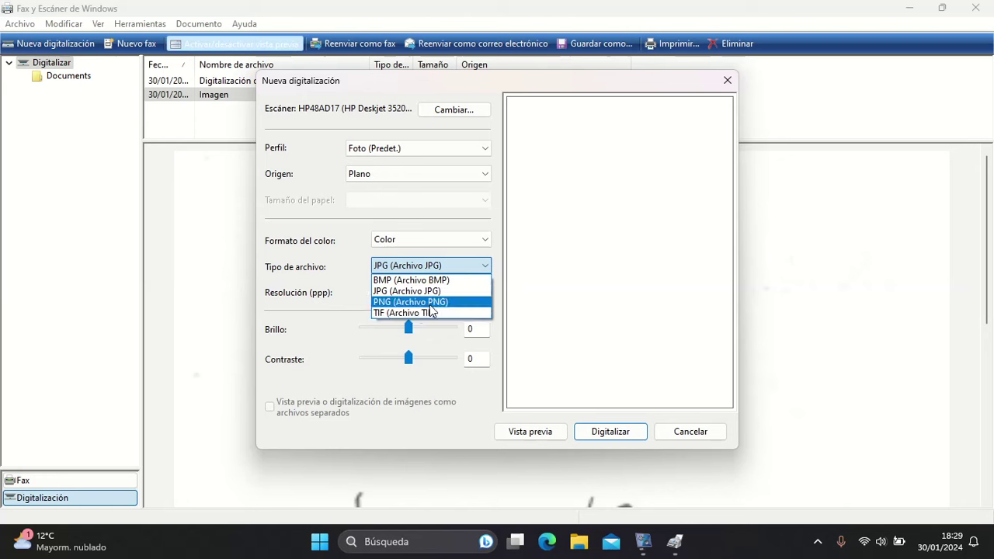
{"action": "left_click", "coordinate": [688, 433]}
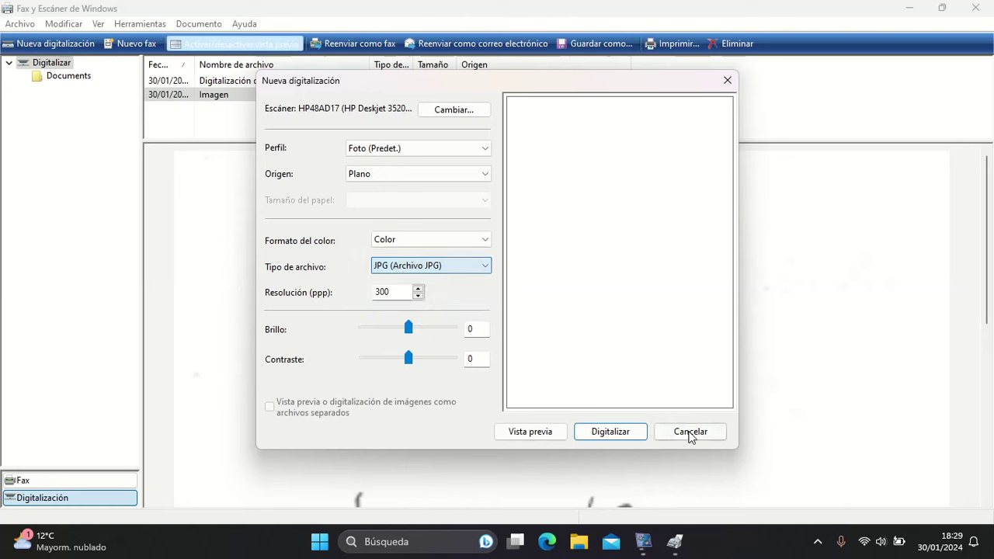
{"action": "left_click", "coordinate": [698, 432]}
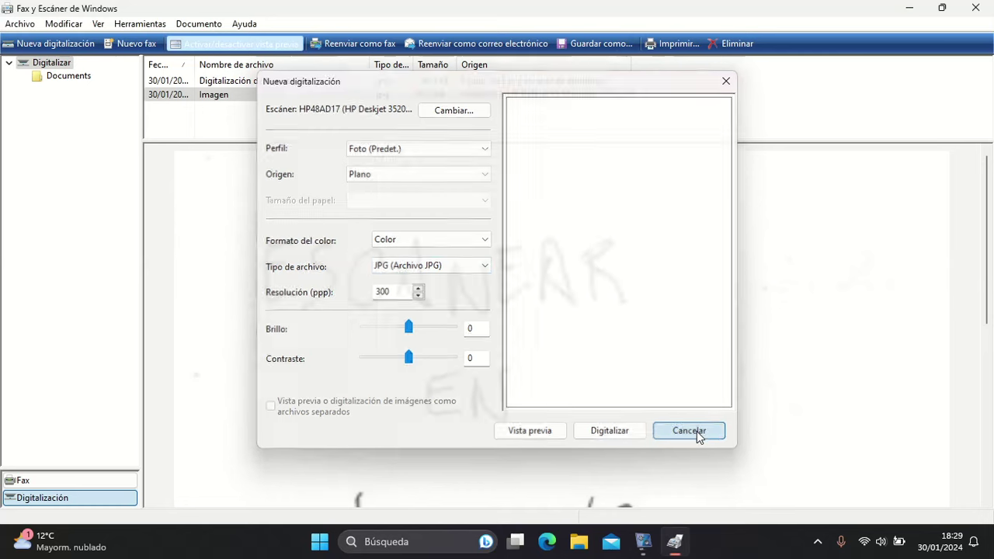
{"action": "left_click", "coordinate": [977, 8]}
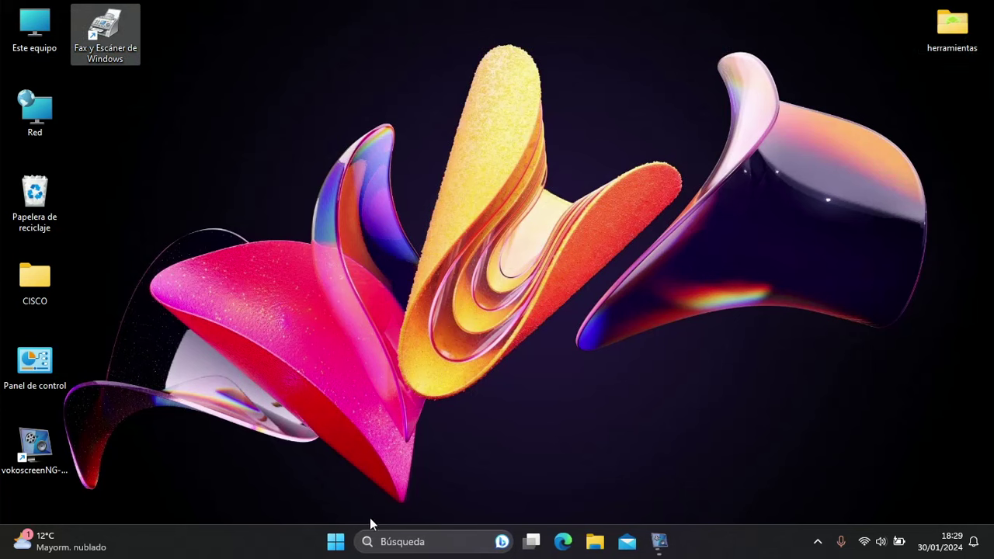
- In Windows Configuración, go to Bluetooth y dispositivos > Impresoras y escáneres and show the scanner settings of the HP Deskjet 3520 series
{"action": "right_click", "coordinate": [336, 541]}
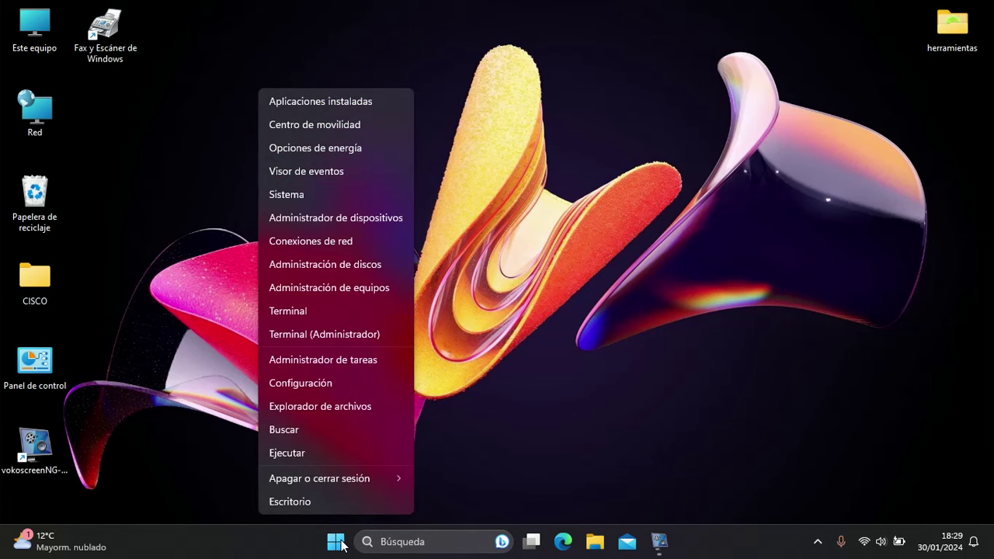
{"action": "left_click", "coordinate": [328, 382]}
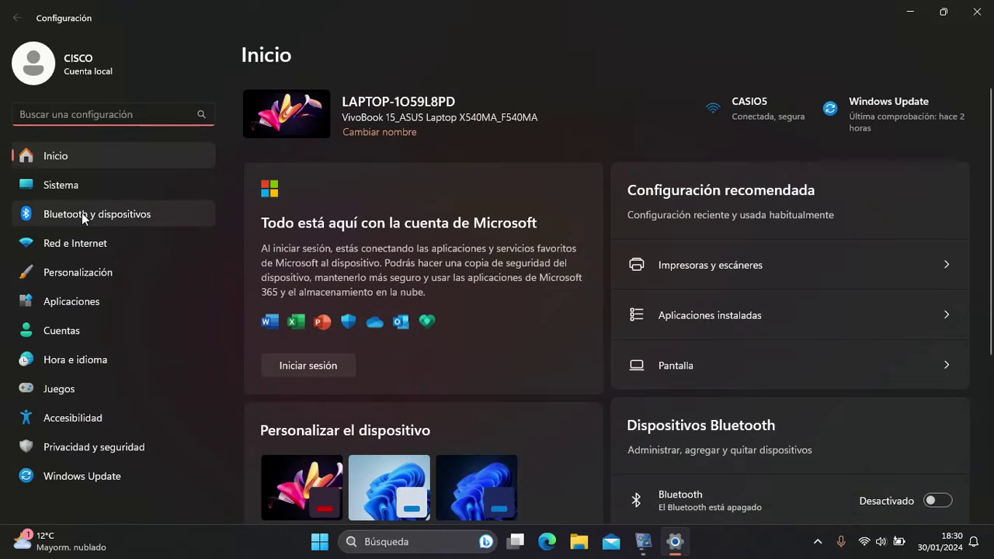
{"action": "left_click", "coordinate": [82, 212]}
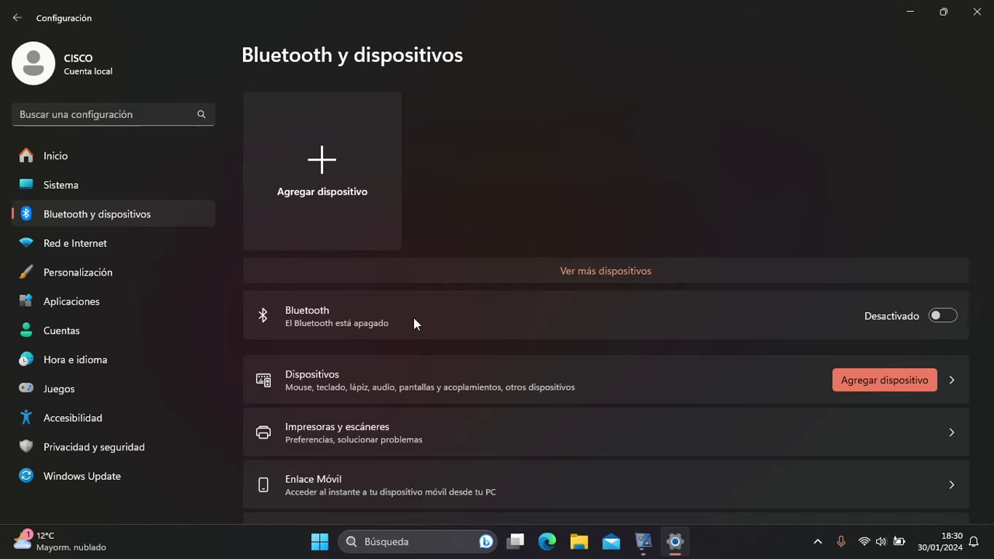
{"action": "left_click", "coordinate": [456, 434]}
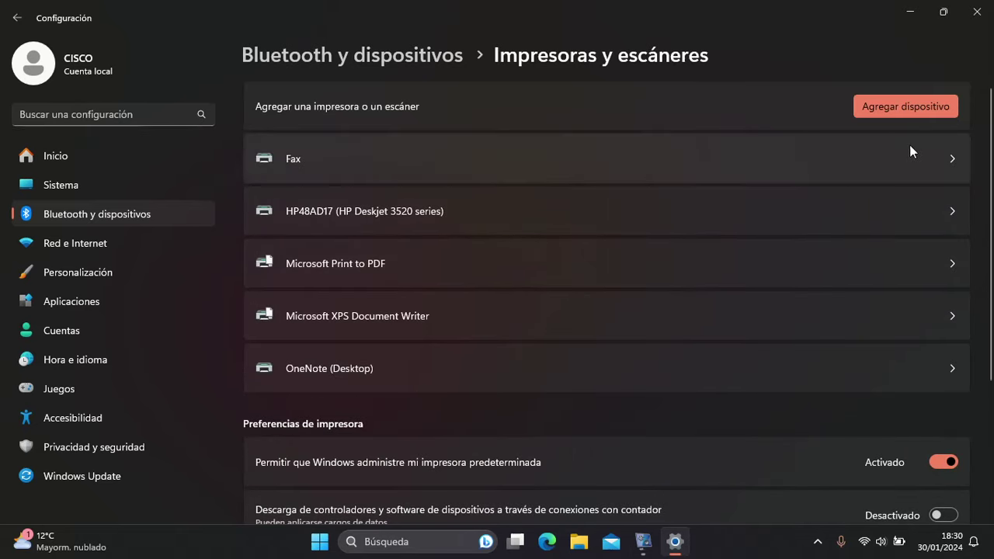
{"action": "left_click", "coordinate": [443, 212]}
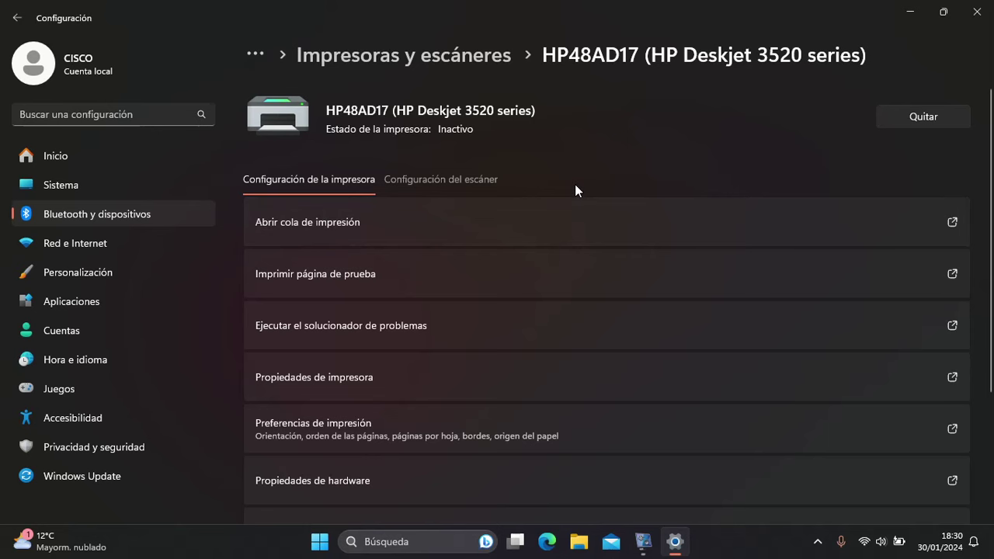
{"action": "left_click", "coordinate": [446, 181]}
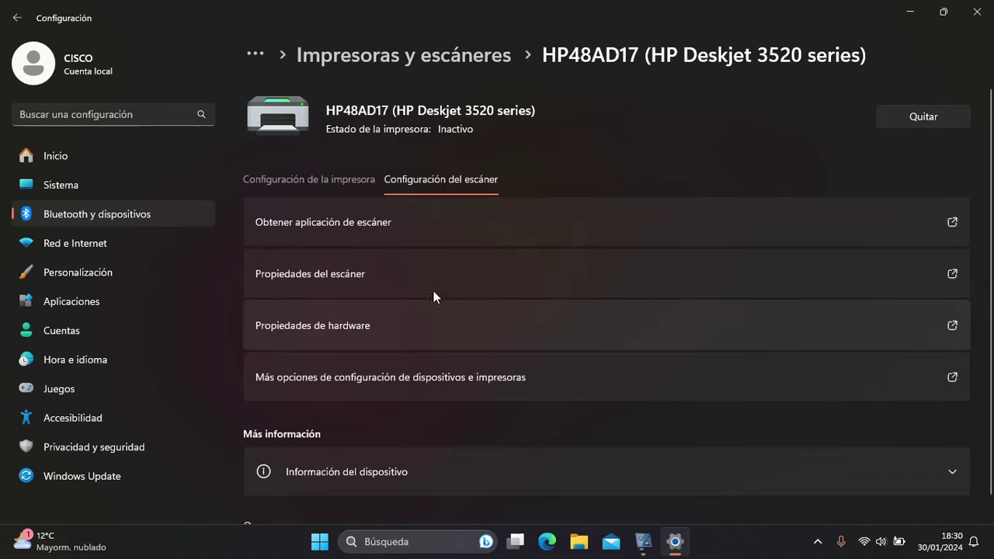
- Get the scanner application for the device, install Escáner de Windows from Microsoft Store, and close the Store and Configuración
{"action": "left_click", "coordinate": [413, 228]}
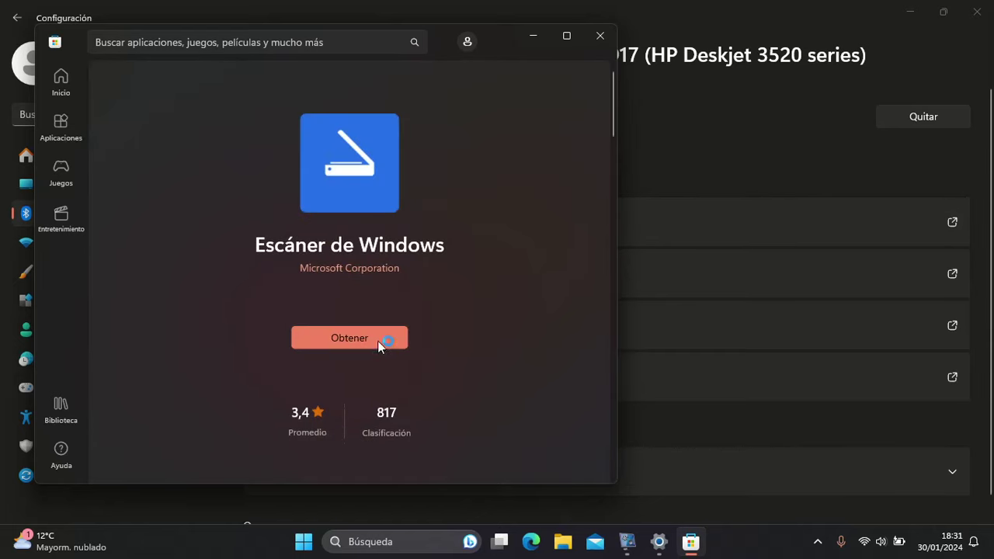
{"action": "left_click", "coordinate": [345, 339]}
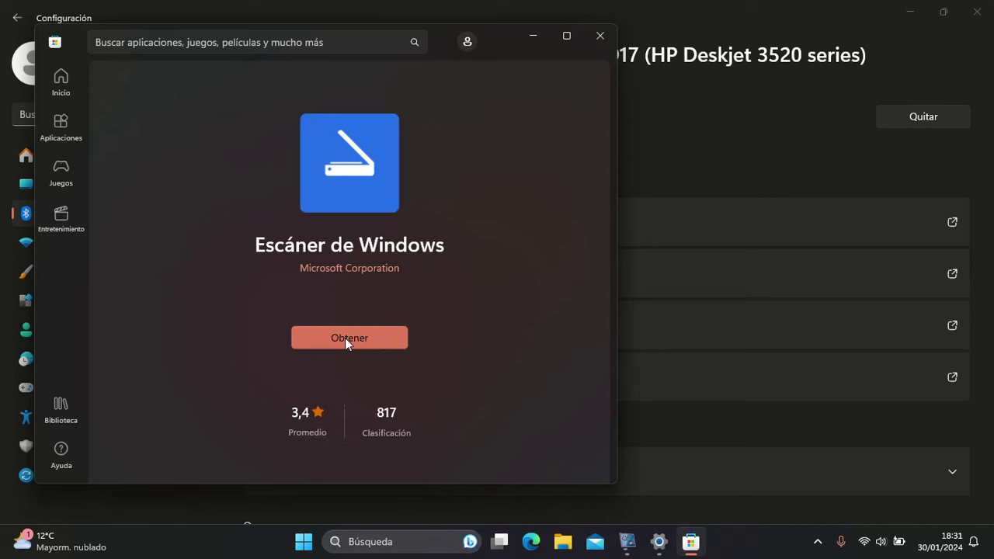
{"action": "left_click", "coordinate": [345, 338]}
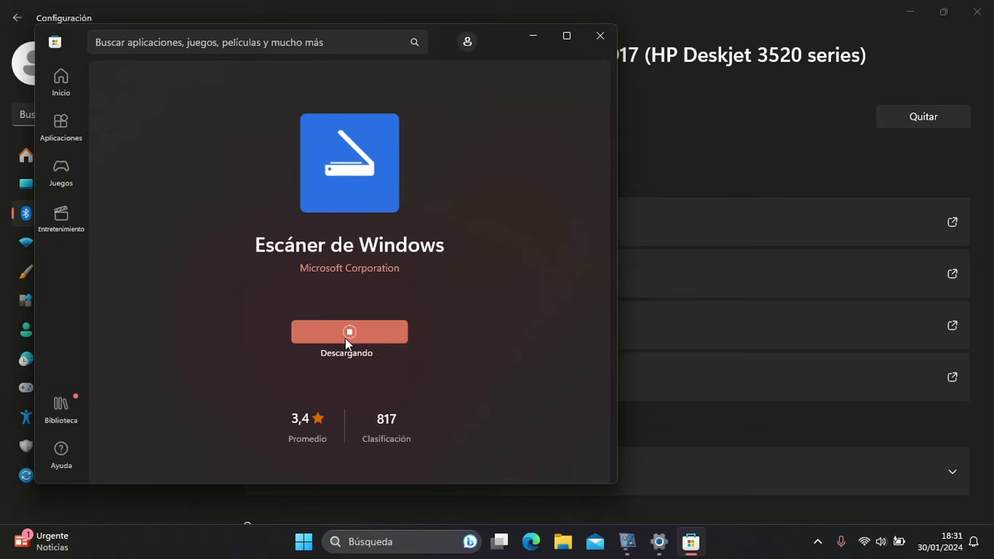
{"action": "scroll", "coordinate": [452, 400], "scroll_direction": "down", "scroll_amount": 3}
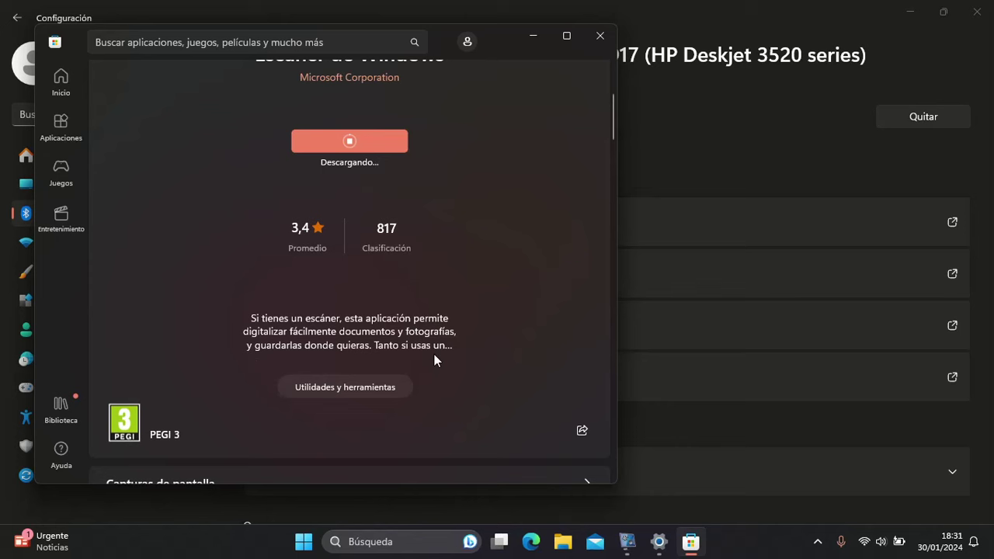
{"action": "scroll", "coordinate": [442, 352], "scroll_direction": "up", "scroll_amount": 2}
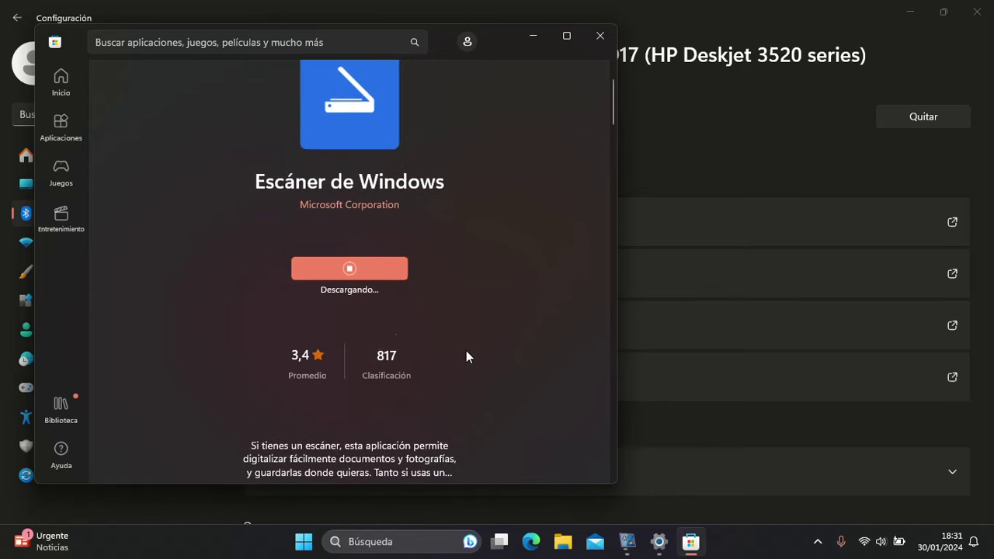
{"action": "scroll", "coordinate": [466, 353], "scroll_direction": "up", "scroll_amount": 1}
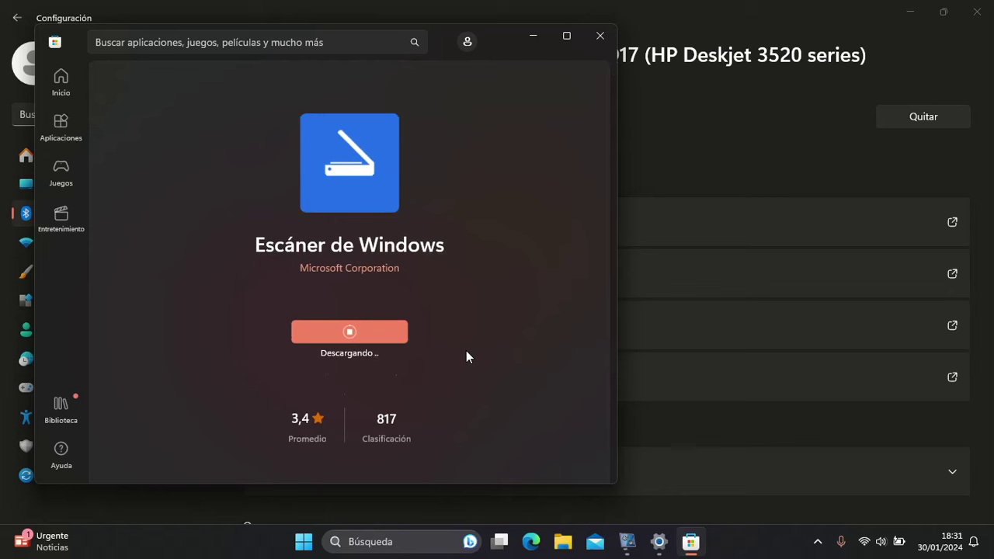
{"action": "left_click", "coordinate": [565, 36]}
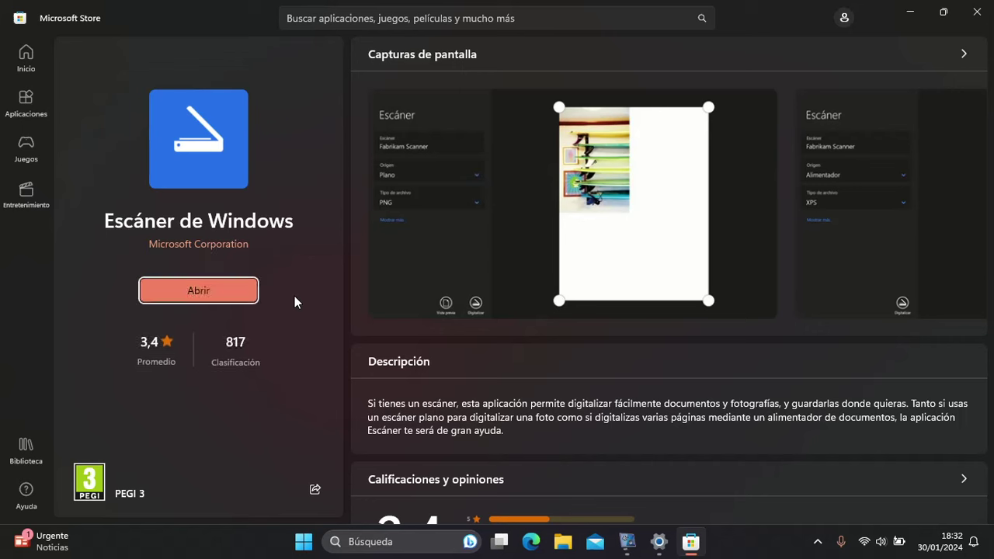
{"action": "left_click", "coordinate": [980, 14]}
{"action": "left_click", "coordinate": [980, 14]}
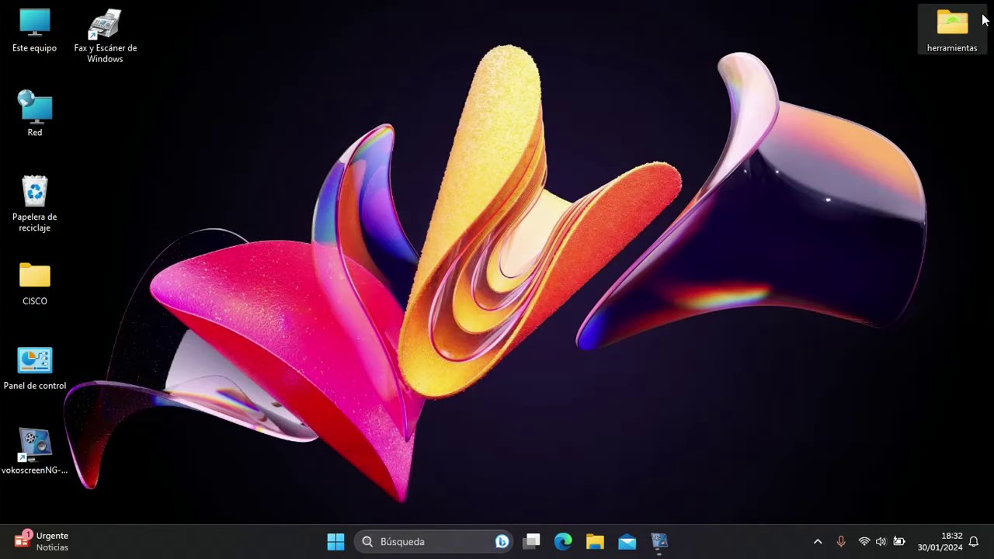
- Search Windows for "escaner" and open the Escáner app
{"action": "left_click", "coordinate": [398, 542]}
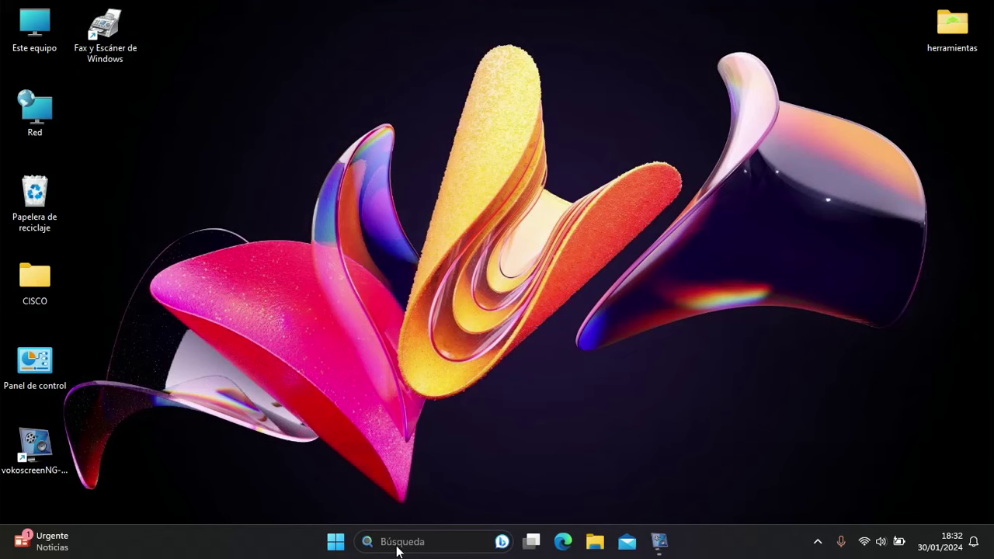
{"action": "type", "text": "e"}
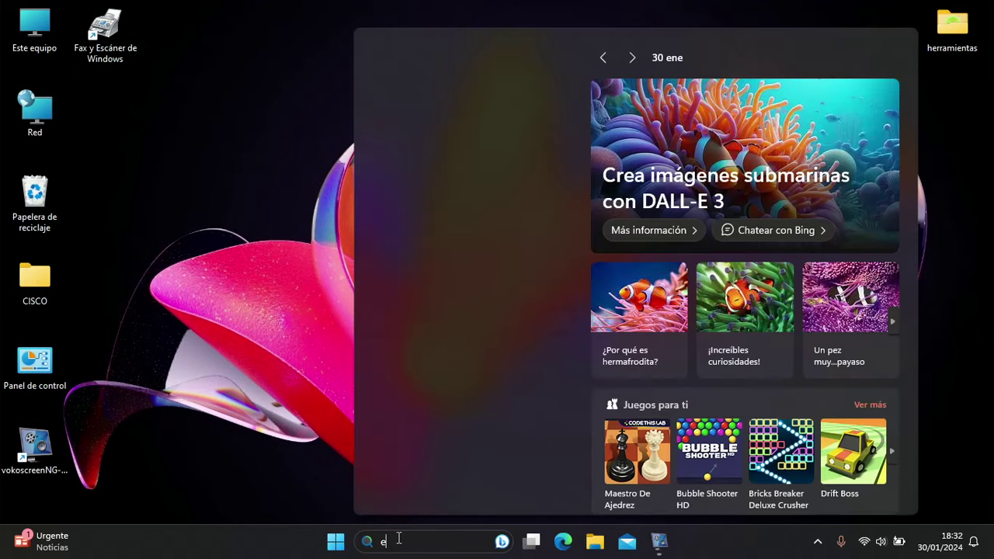
{"action": "type", "text": "scaáner"}
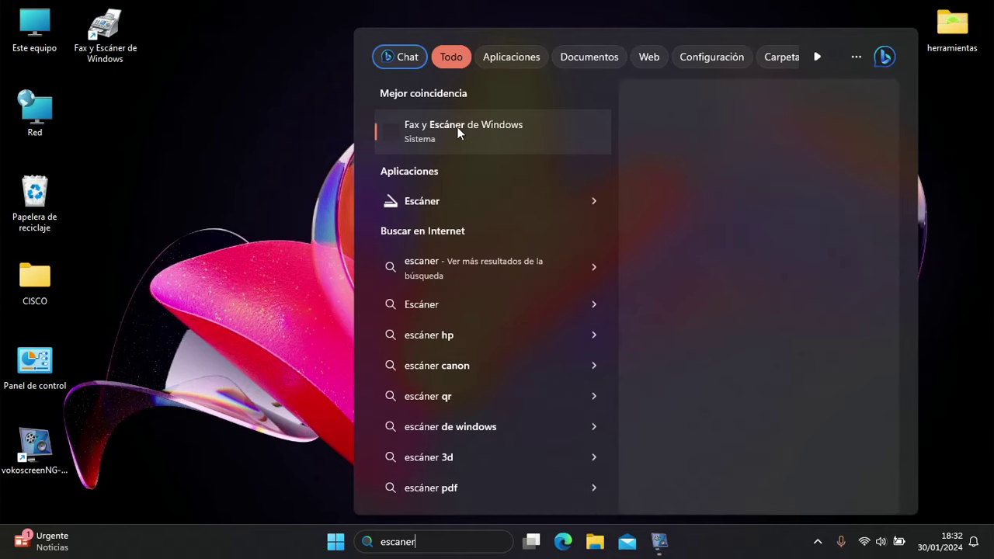
{"action": "left_click", "coordinate": [433, 202]}
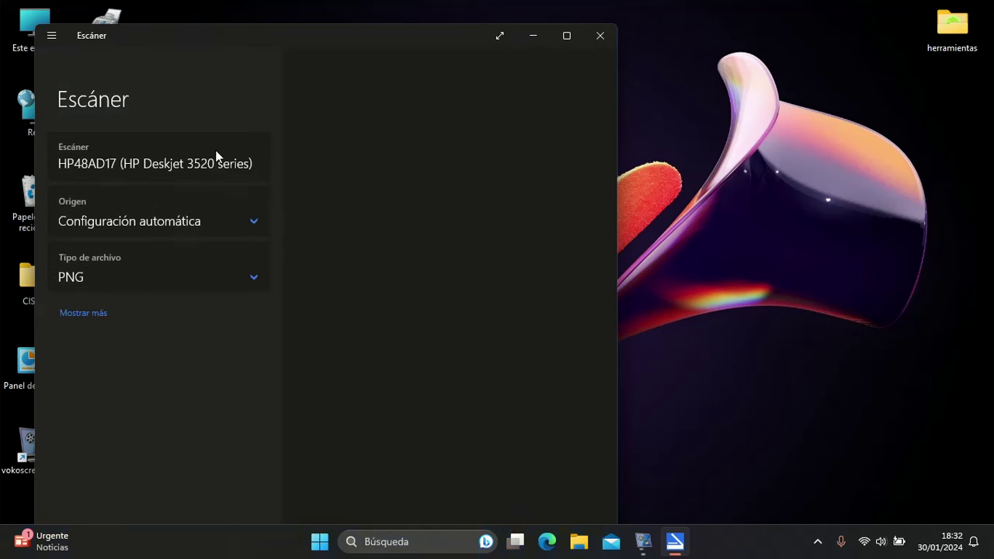
- Keep Configuración automática as the source and PNG as the file type, and show the additional save-location setting
{"action": "left_click", "coordinate": [254, 223]}
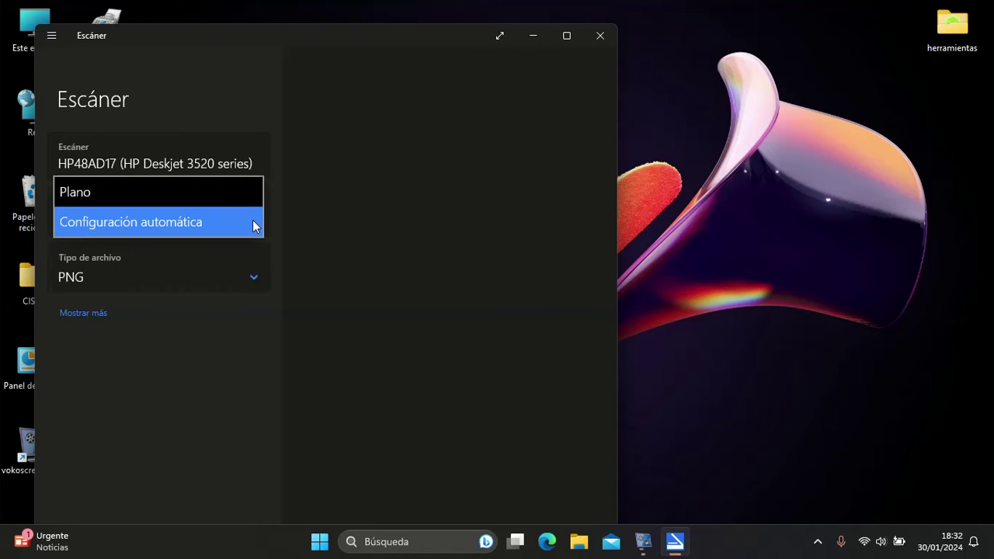
{"action": "left_click", "coordinate": [253, 222]}
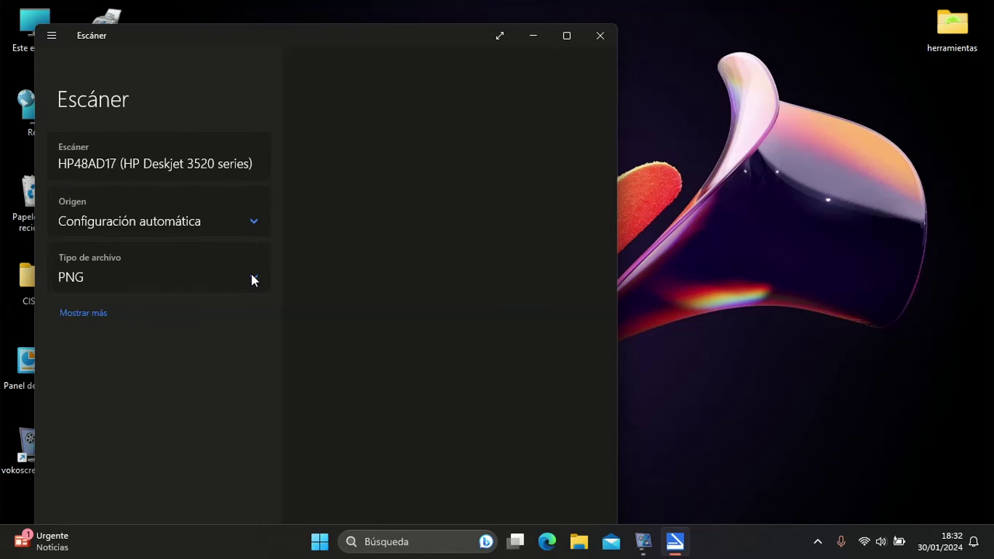
{"action": "left_click", "coordinate": [252, 275]}
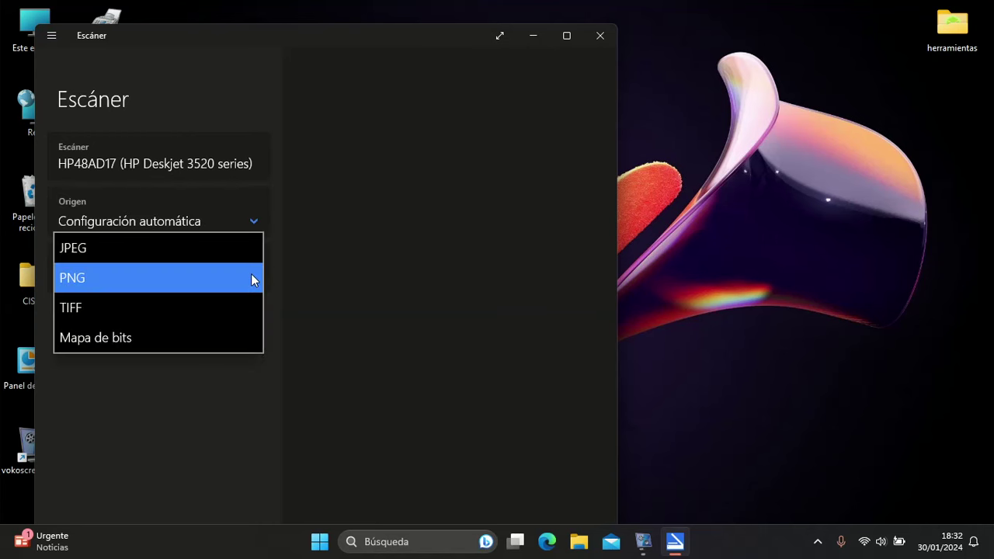
{"action": "left_click", "coordinate": [251, 276]}
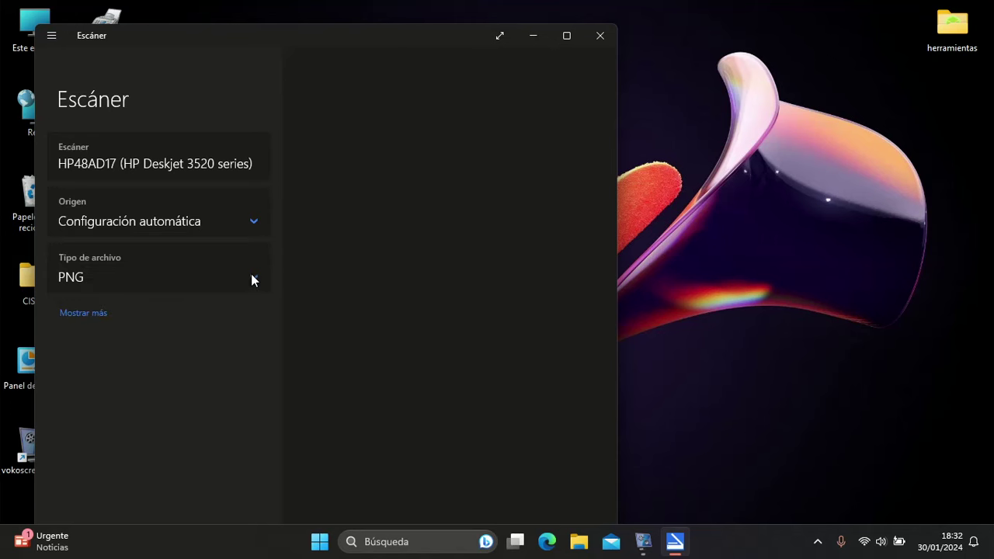
{"action": "left_click", "coordinate": [92, 315]}
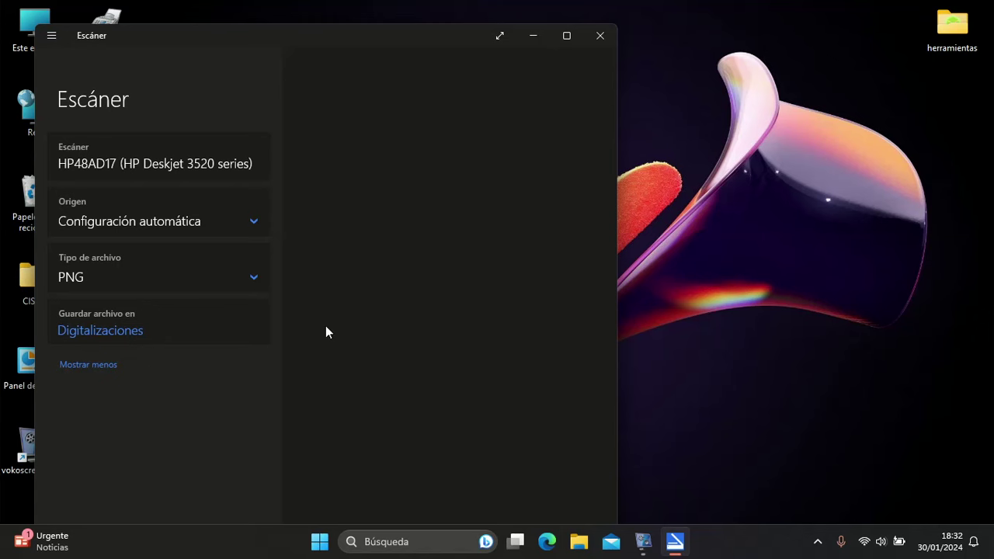
- Maximize the Escáner window, scan the page as PNG into Digitalizaciones, and open the saved scan for viewing
{"action": "left_click", "coordinate": [566, 35]}
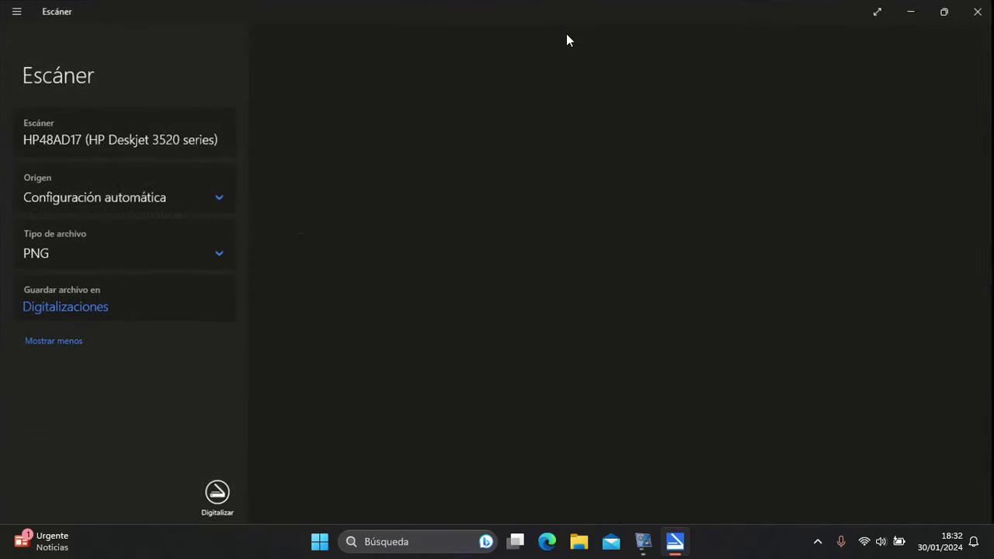
{"action": "left_click", "coordinate": [217, 492]}
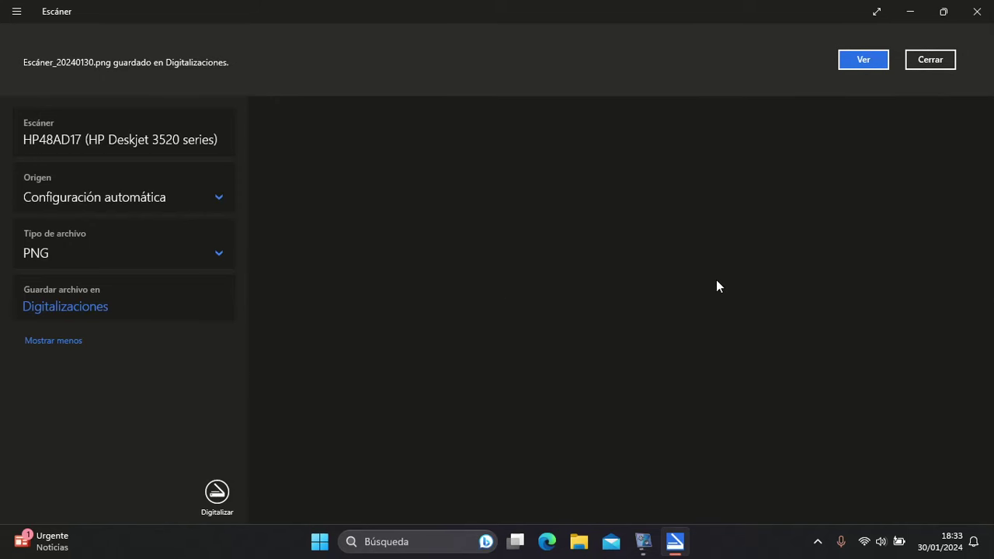
{"action": "left_click", "coordinate": [876, 67]}
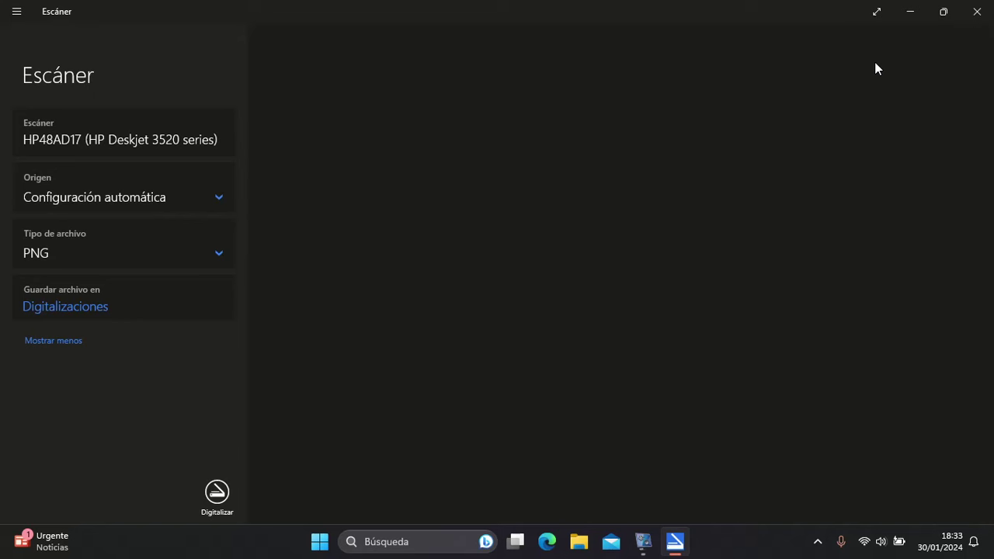